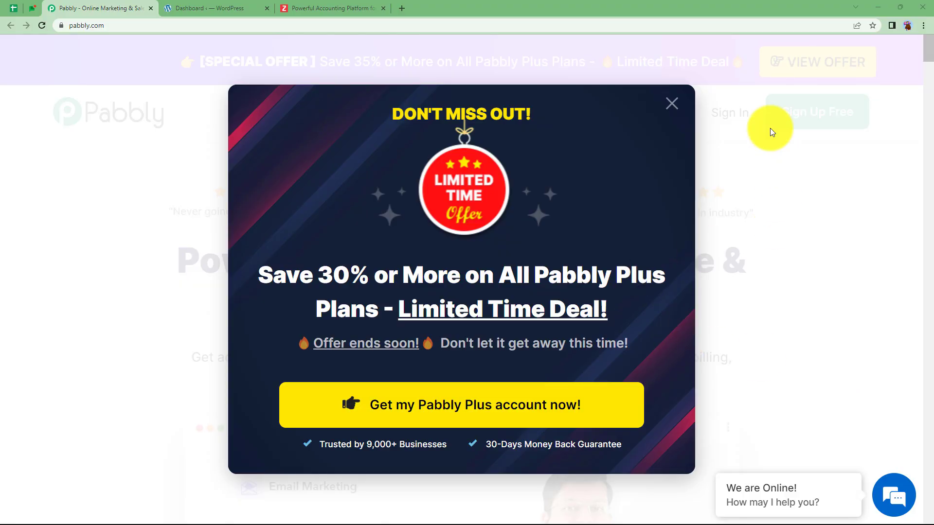
Dismiss the offer popup and glance at the Zoho Books and WordPress tabs before returning to Pabbly
click(672, 104)
click(339, 6)
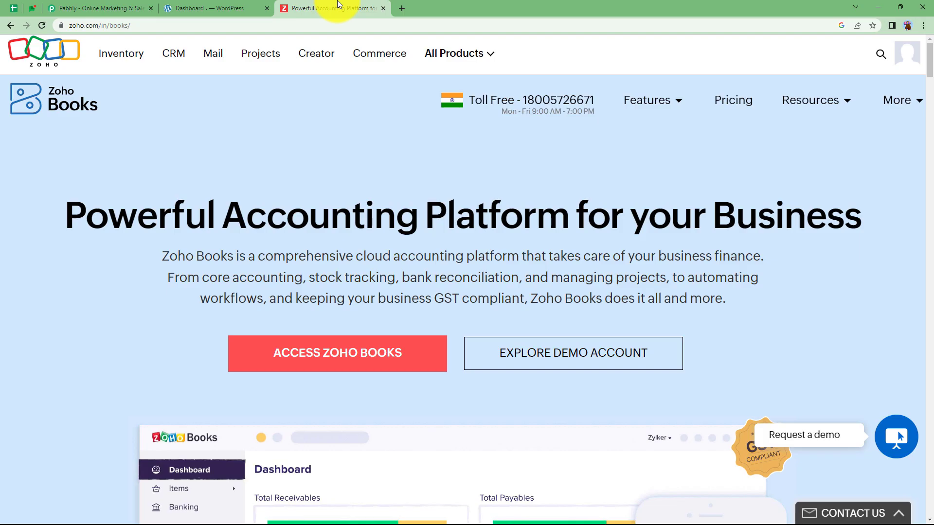
click(218, 6)
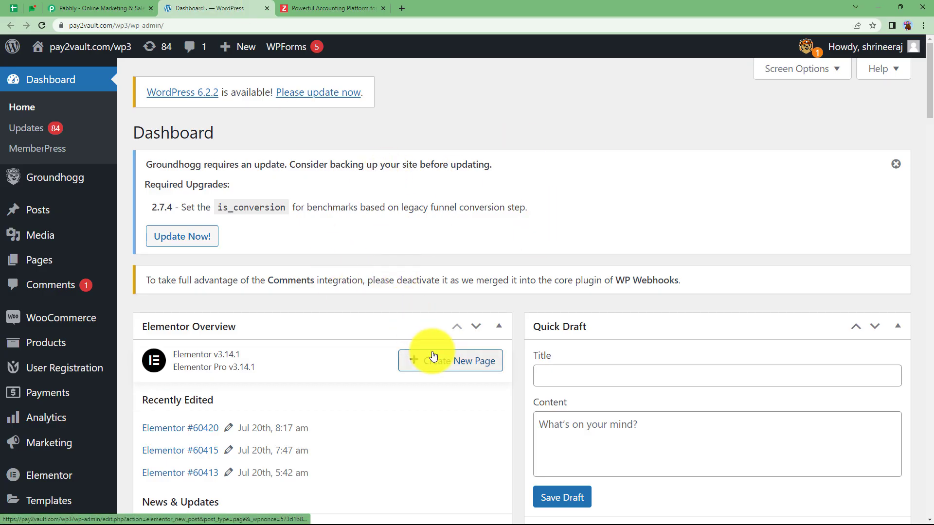
click(114, 7)
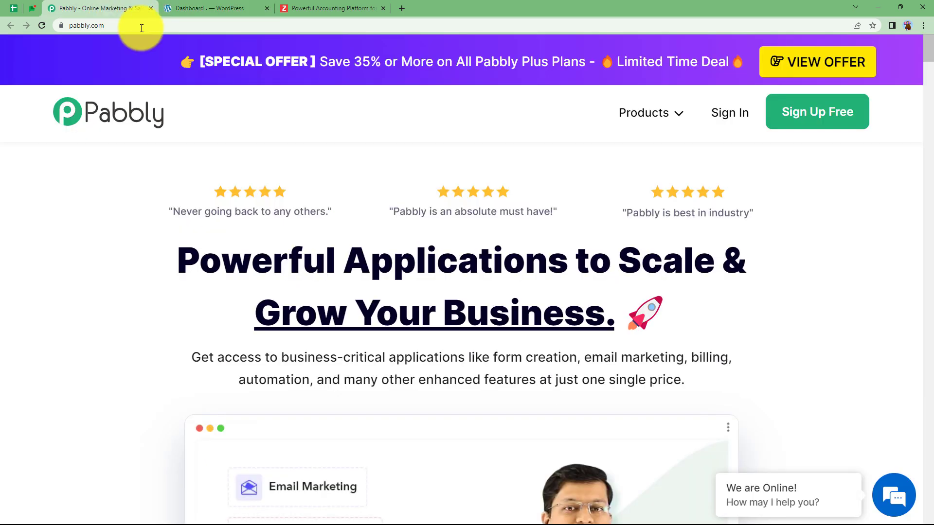
Sign in to Pabbly and highlight Pabbly Connect on the All Apps page
click(721, 114)
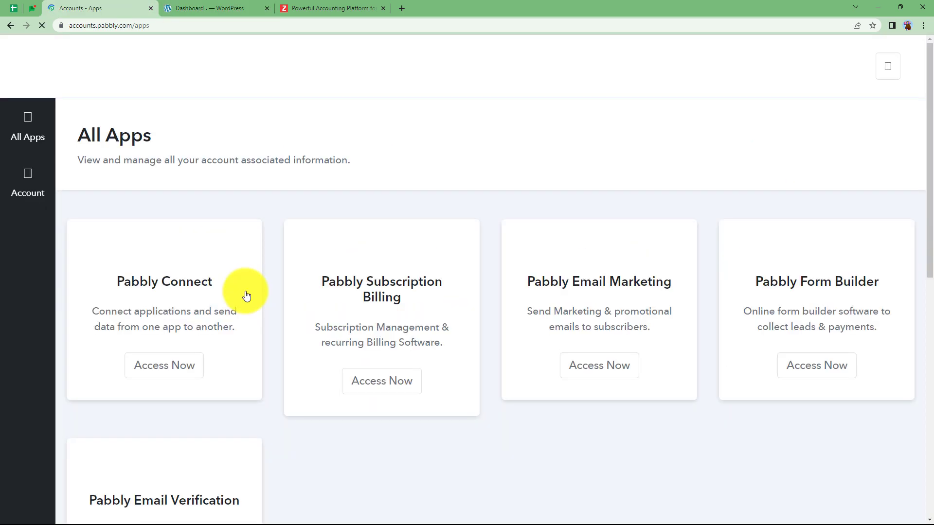
scroll(247, 295, down, 6)
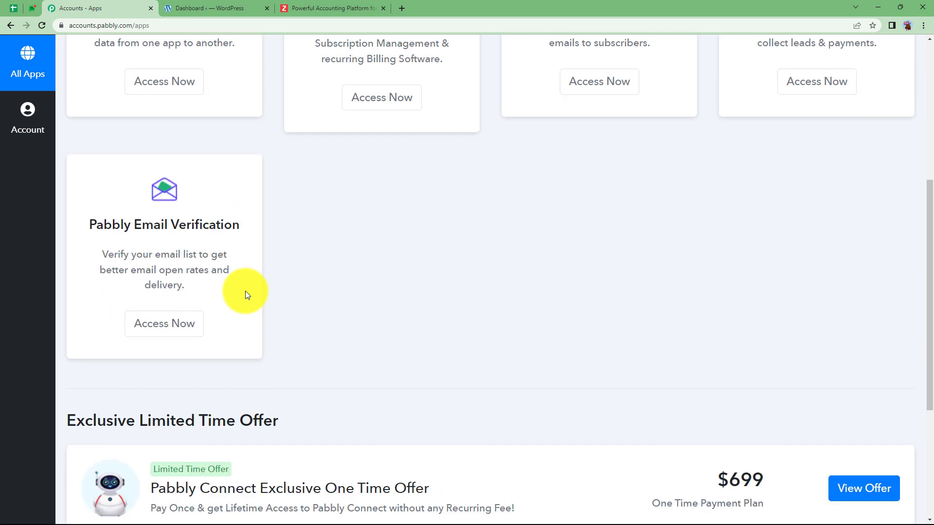
scroll(247, 295, up, 5)
scroll(245, 290, up, 1)
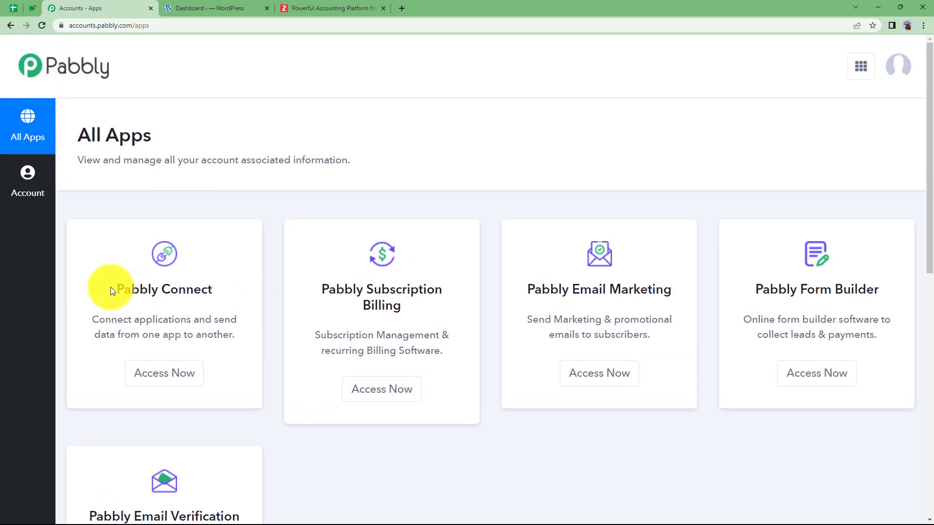
drag(111, 291, 238, 292)
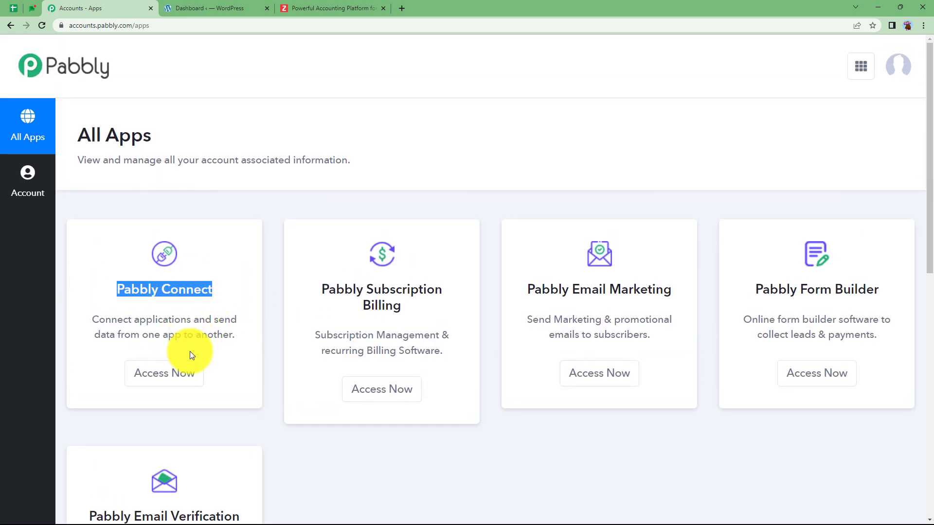
Open Pabbly Connect and create the workflow 'Add Woocommerce Customers to Zoho Books' with empty steps
click(176, 374)
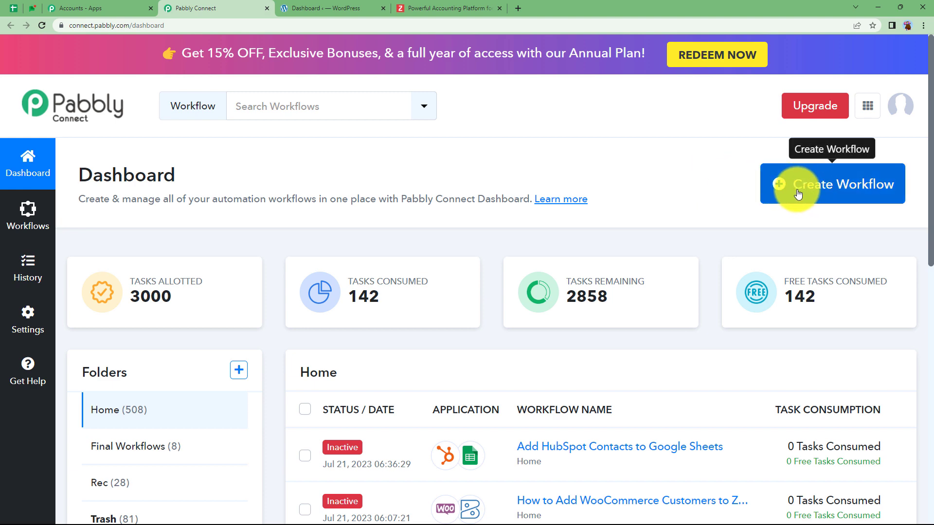
click(839, 184)
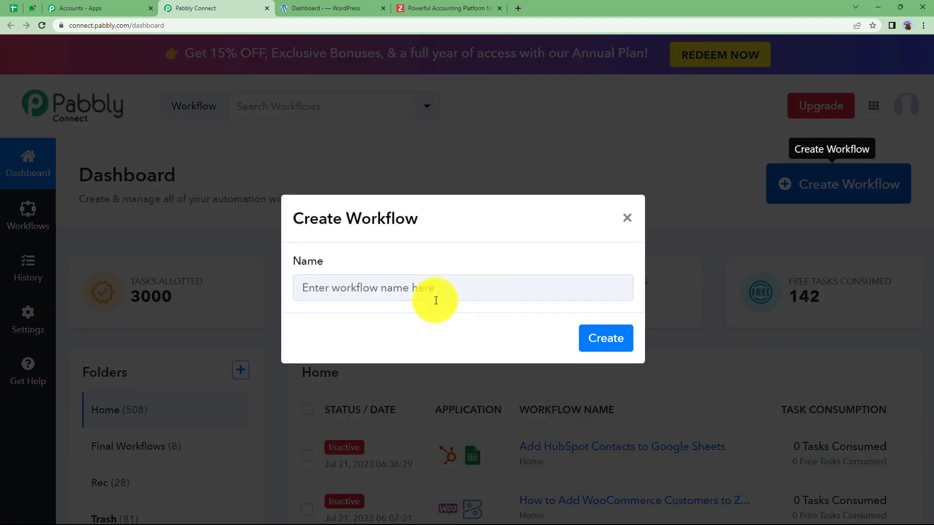
click(423, 294)
text(A)
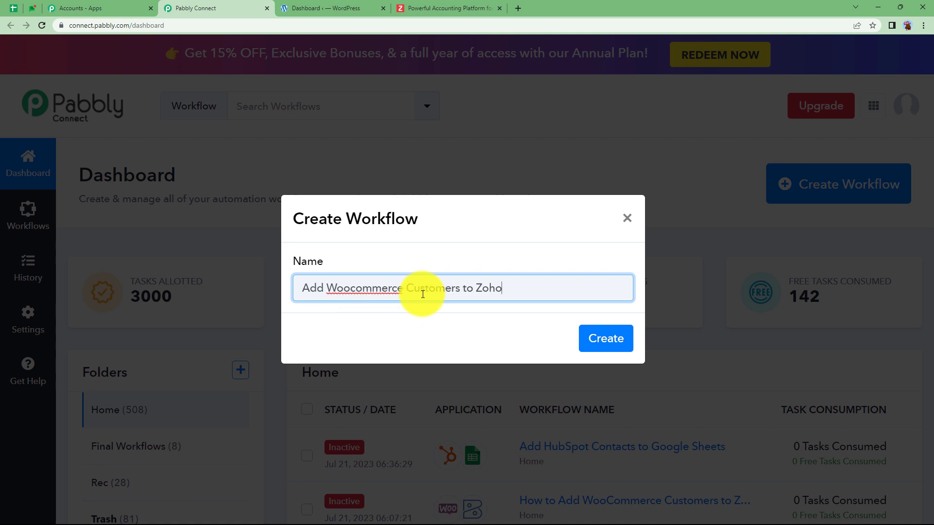
text( Books)
click(609, 339)
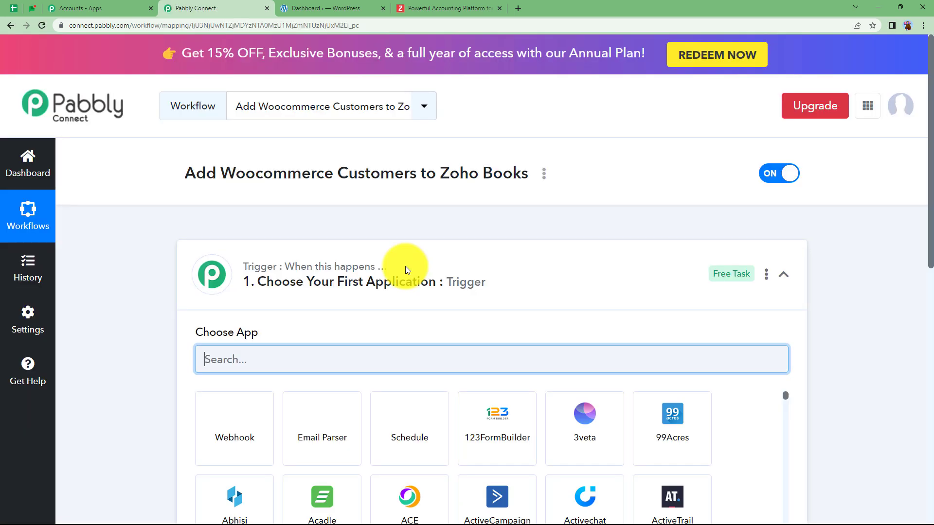
click(406, 268)
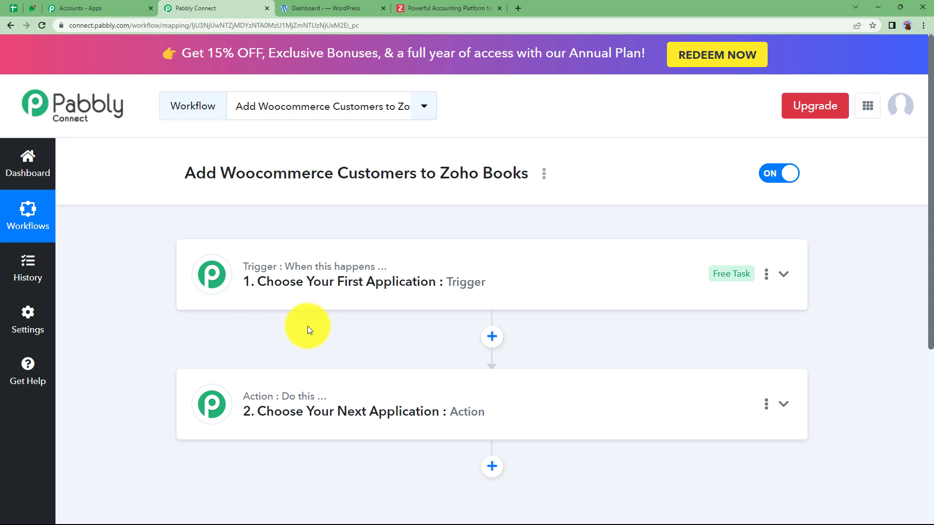
click(341, 8)
Review the existing customers under Sales > Customers in Zoho Books
click(432, 10)
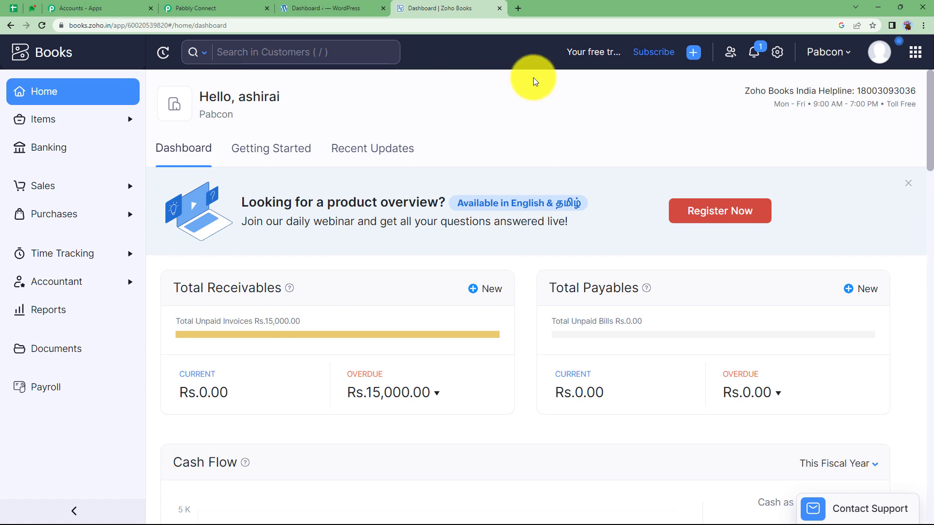
click(100, 125)
click(93, 252)
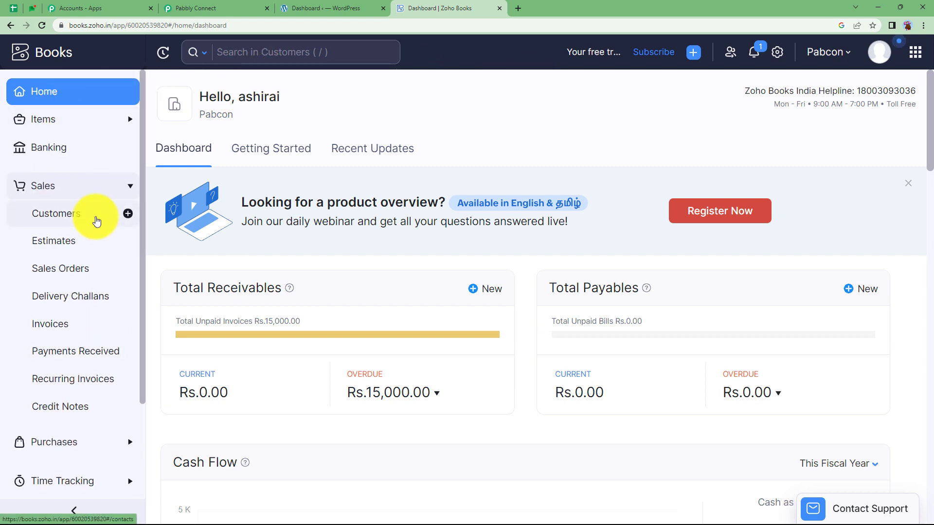
click(95, 216)
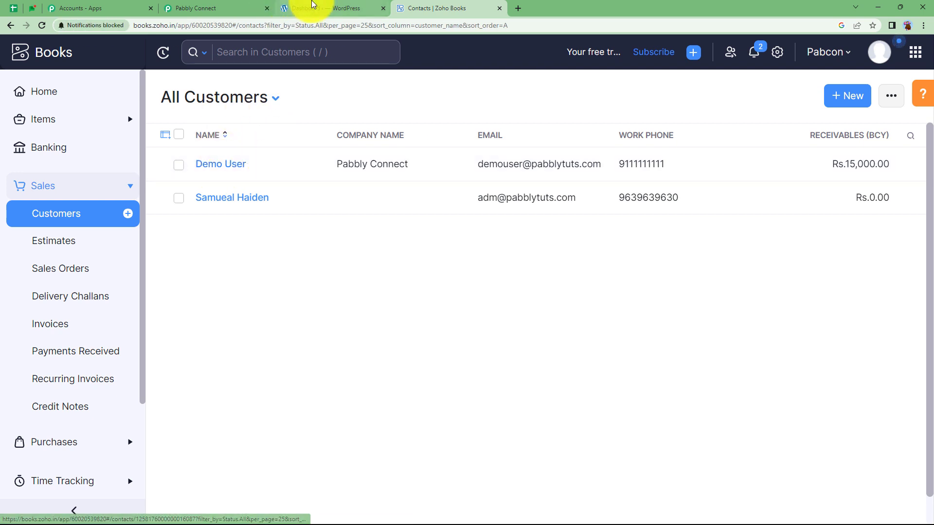
Peek at WooCommerce in WordPress, then return to the Pabbly Connect workflow
click(317, 8)
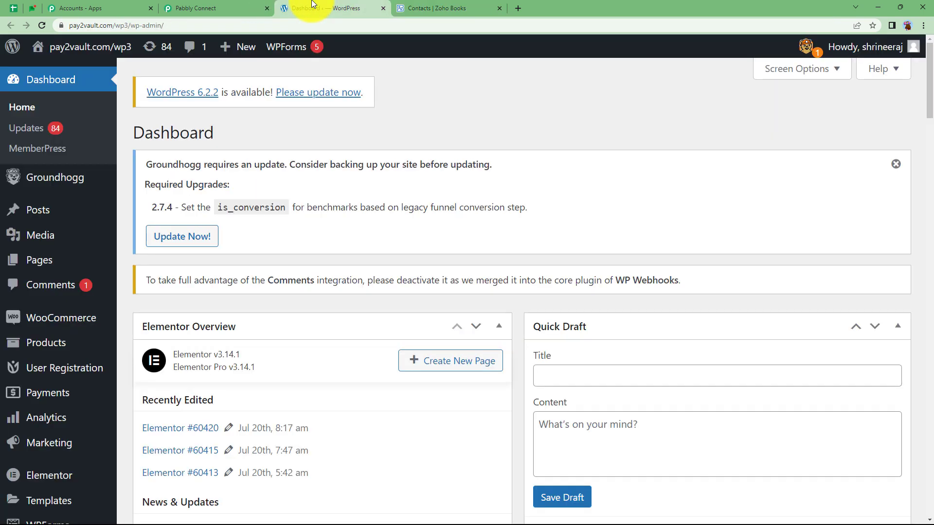
click(69, 324)
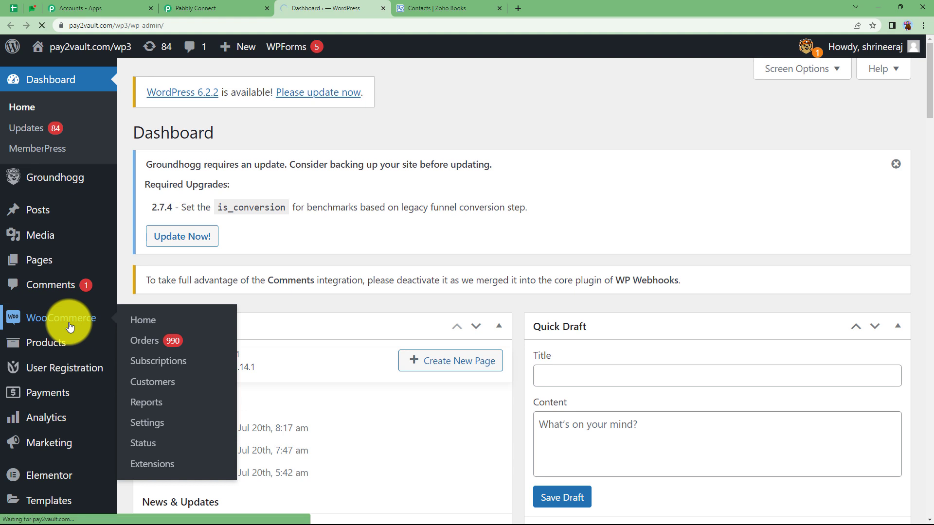
click(457, 8)
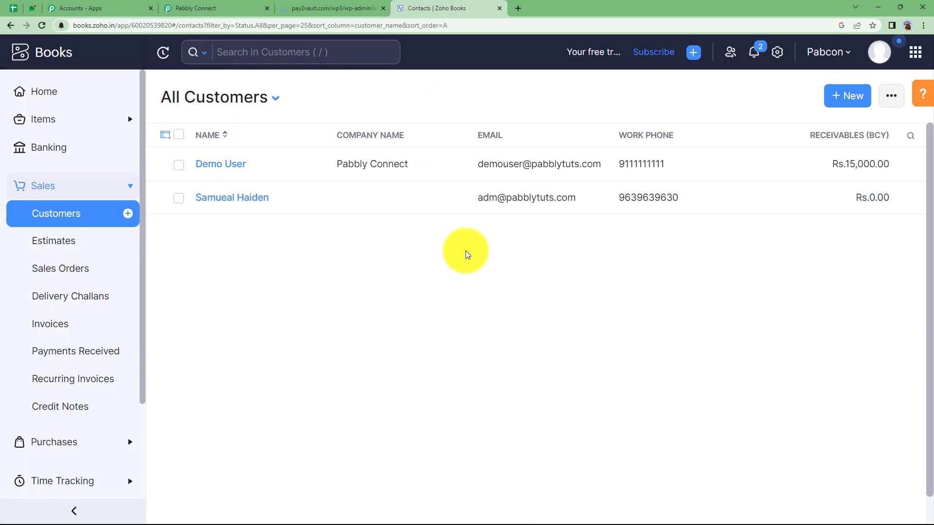
click(178, 8)
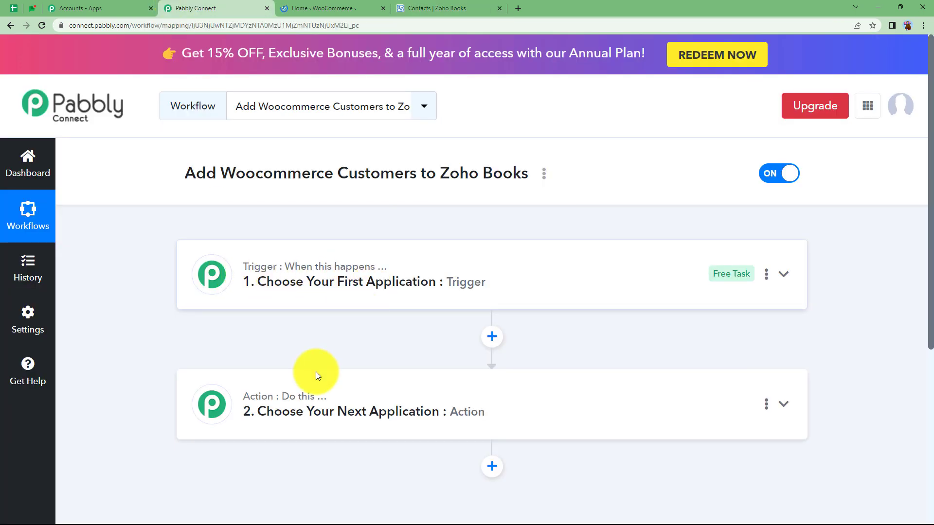
Set the trigger to WooCommerce with the New Customer Created event
click(264, 282)
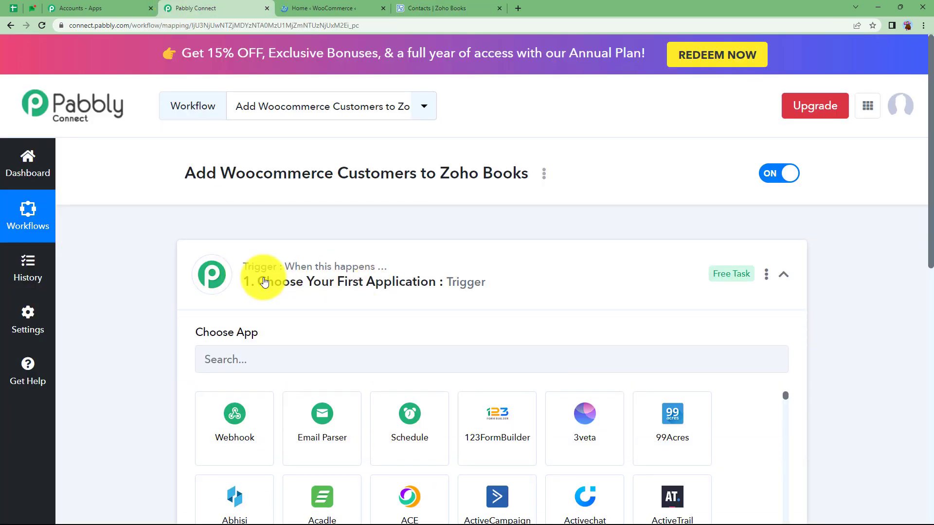
click(271, 368)
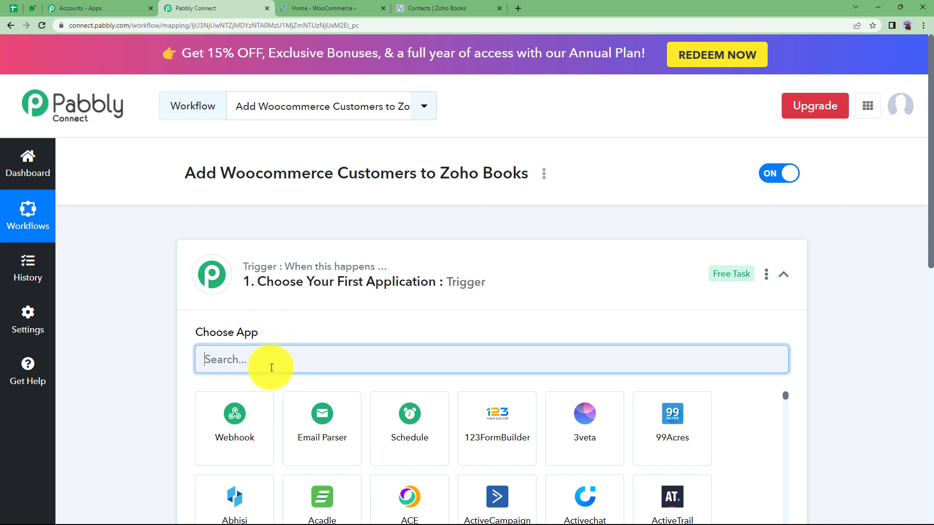
text(wo)
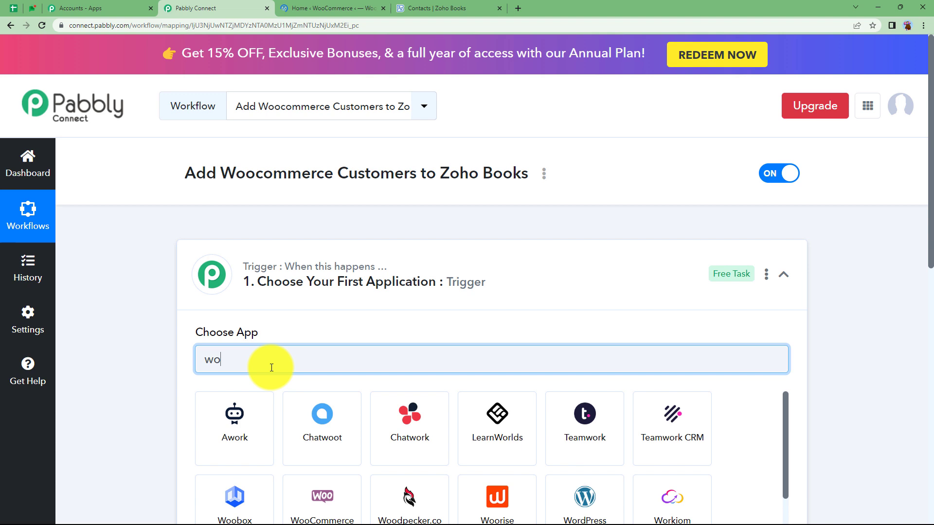
text(oc)
click(263, 445)
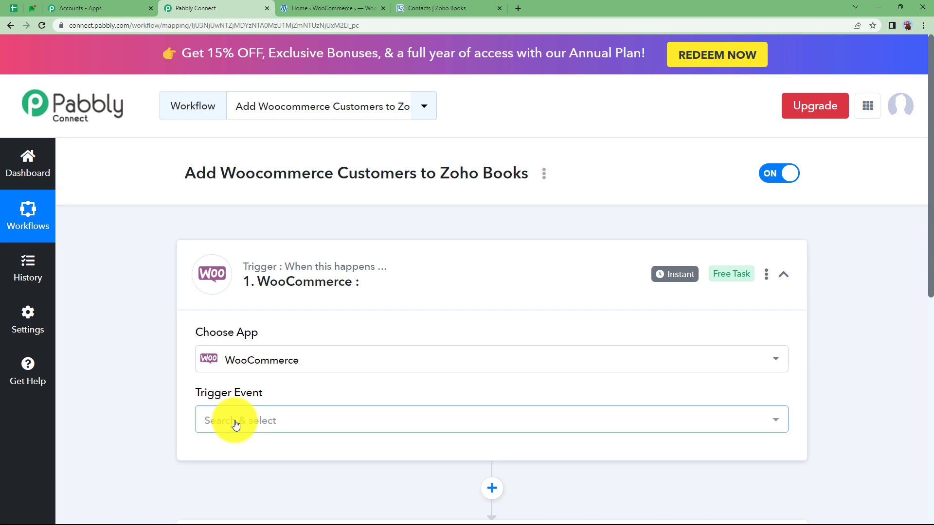
click(235, 421)
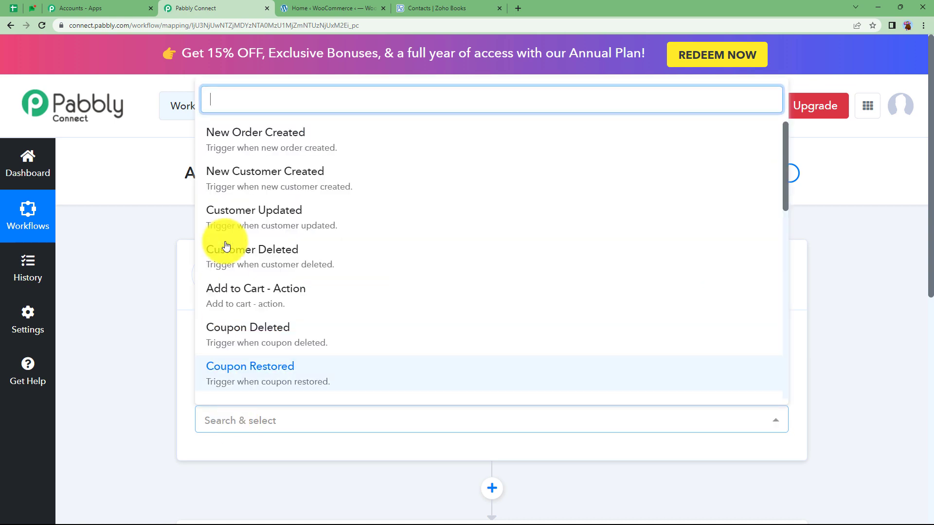
click(226, 180)
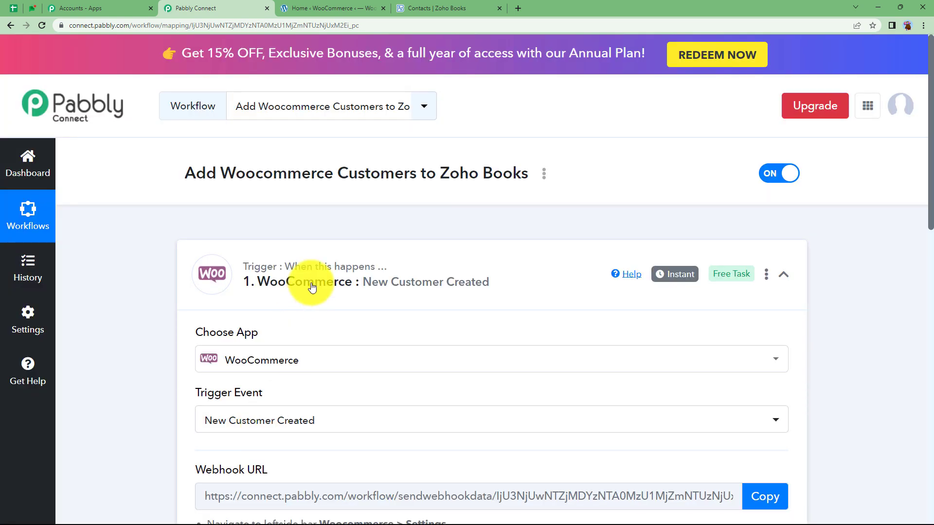
click(311, 283)
Set the action to Zoho Books with the Create Contact event
click(301, 387)
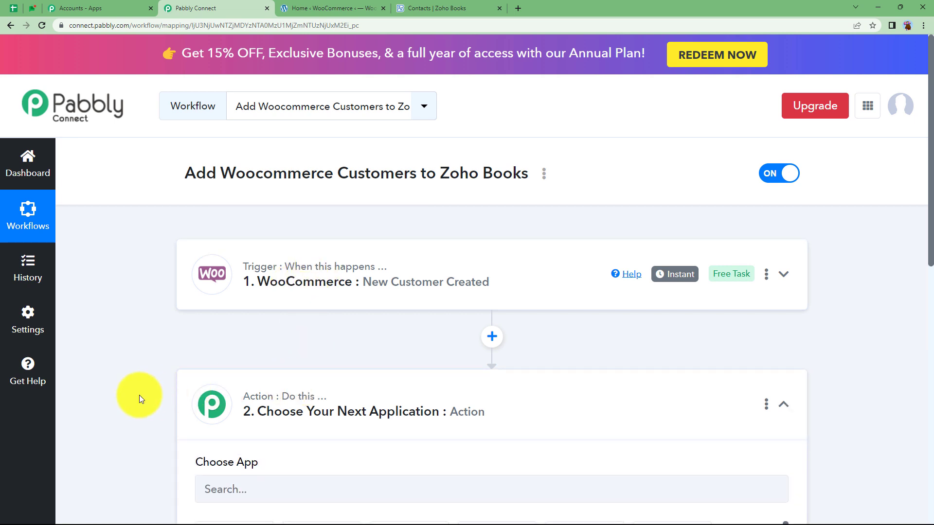
scroll(146, 389, down, 3)
click(217, 344)
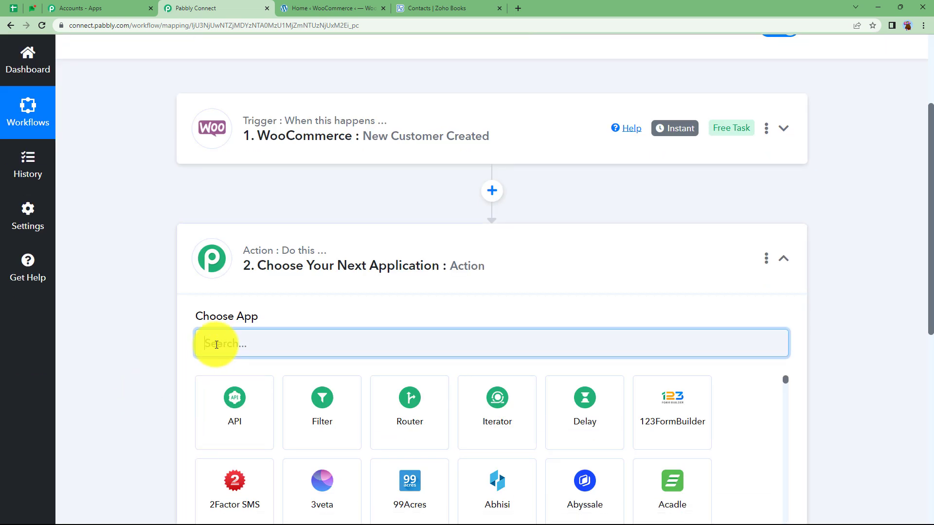
text(zoho book)
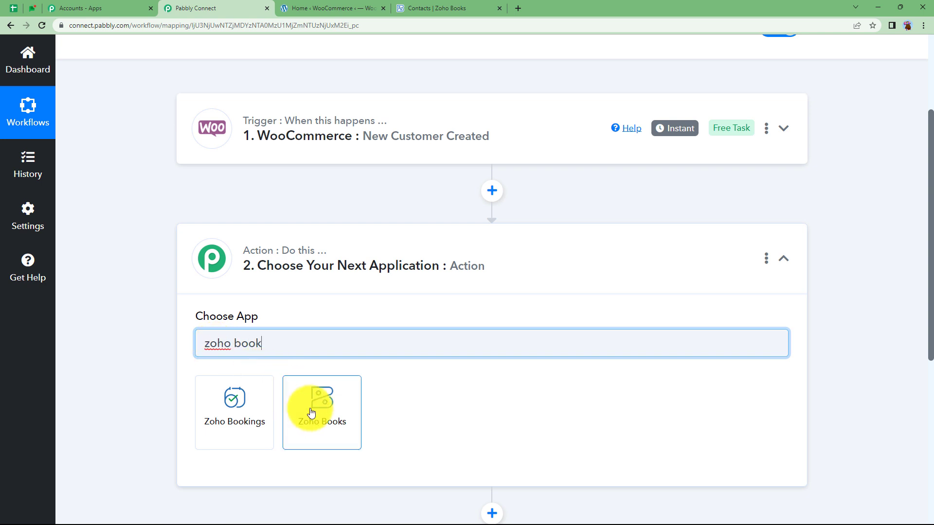
click(309, 411)
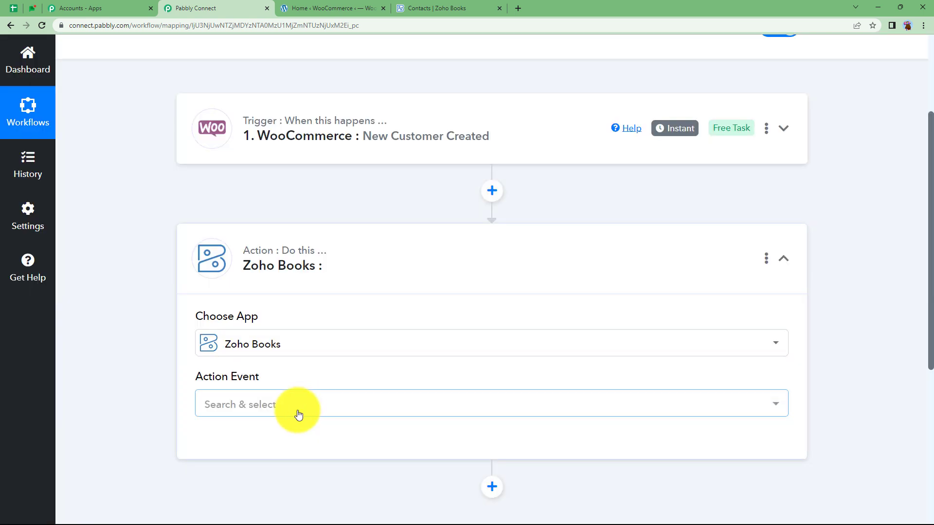
click(273, 410)
click(246, 147)
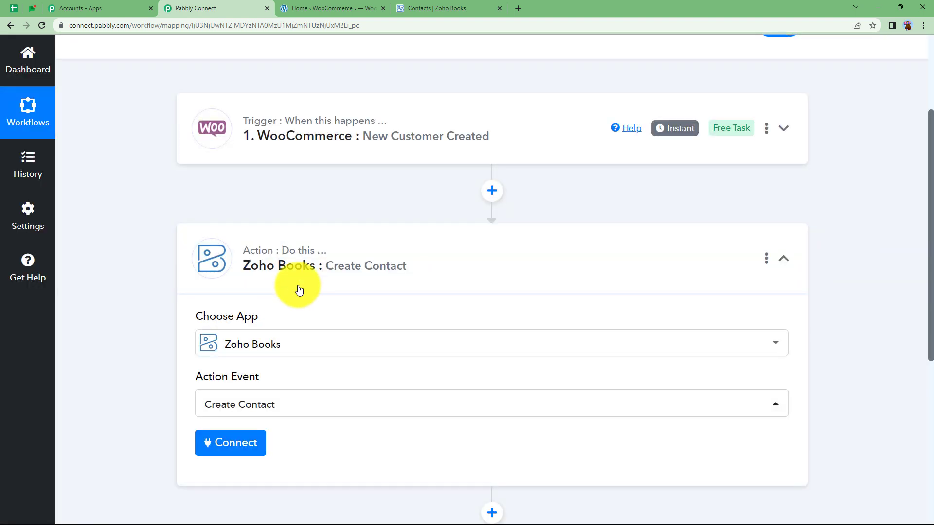
Expand the WooCommerce trigger and review its Webhook URL and setup instructions
click(275, 265)
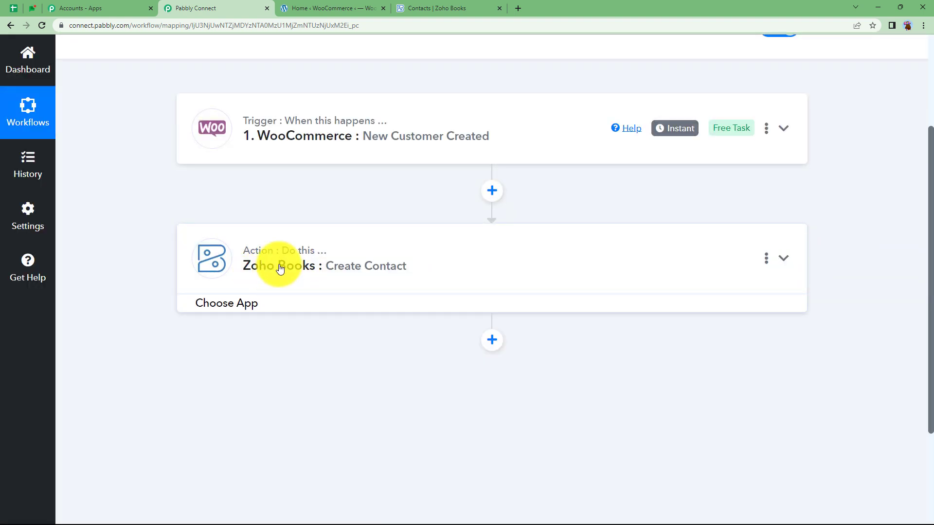
click(331, 128)
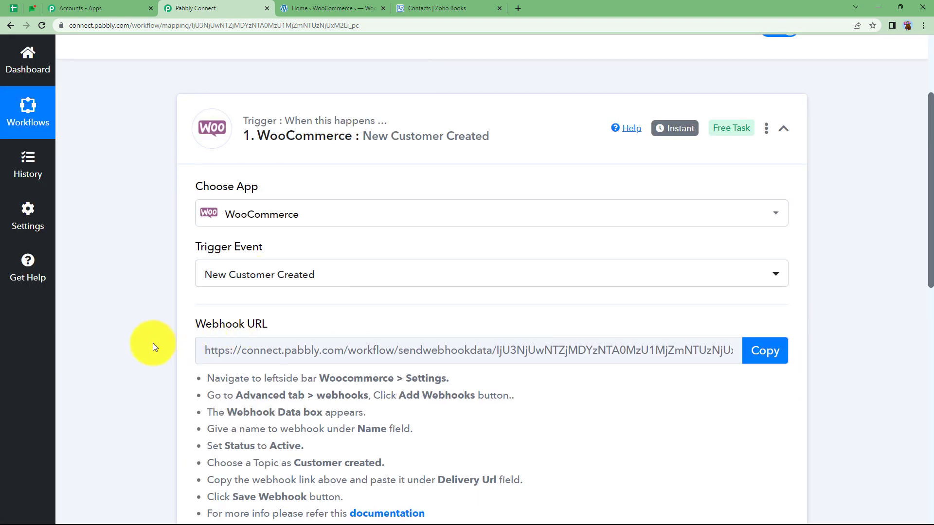
scroll(153, 343, down, 2)
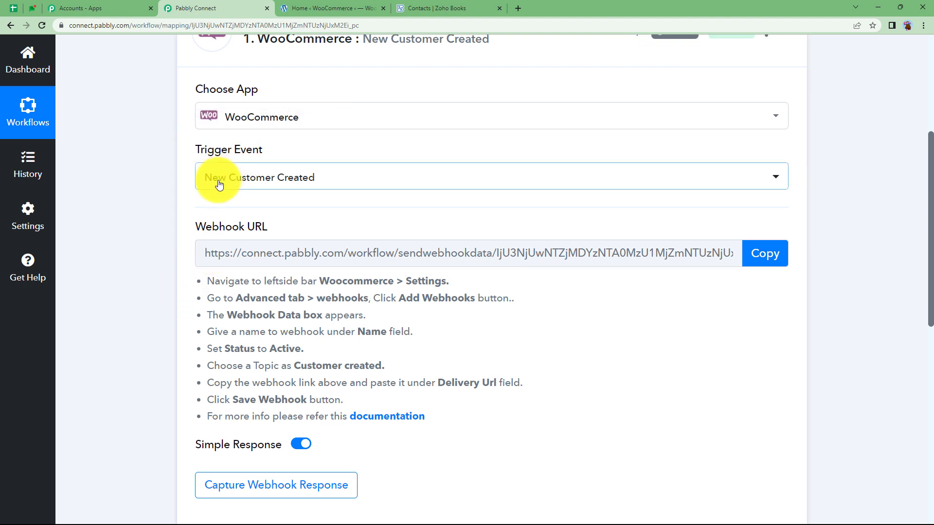
drag(288, 227, 183, 227)
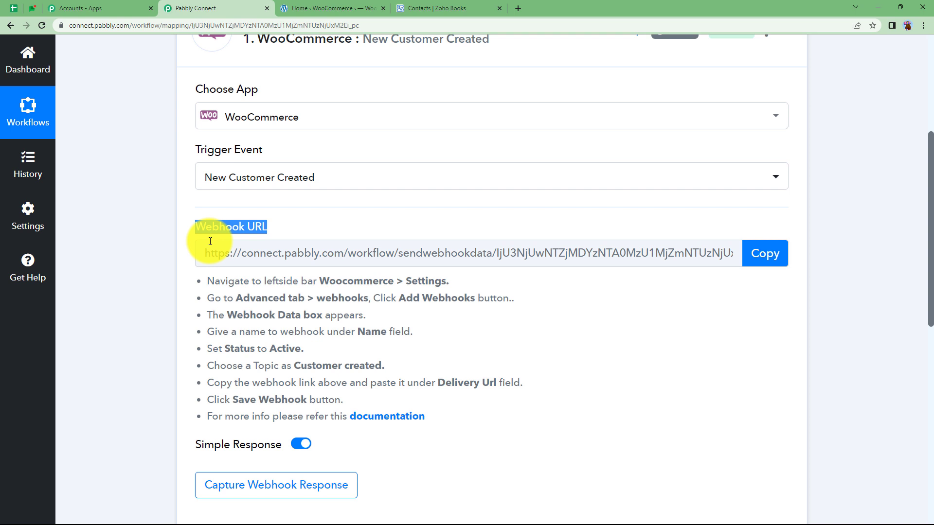
click(170, 253)
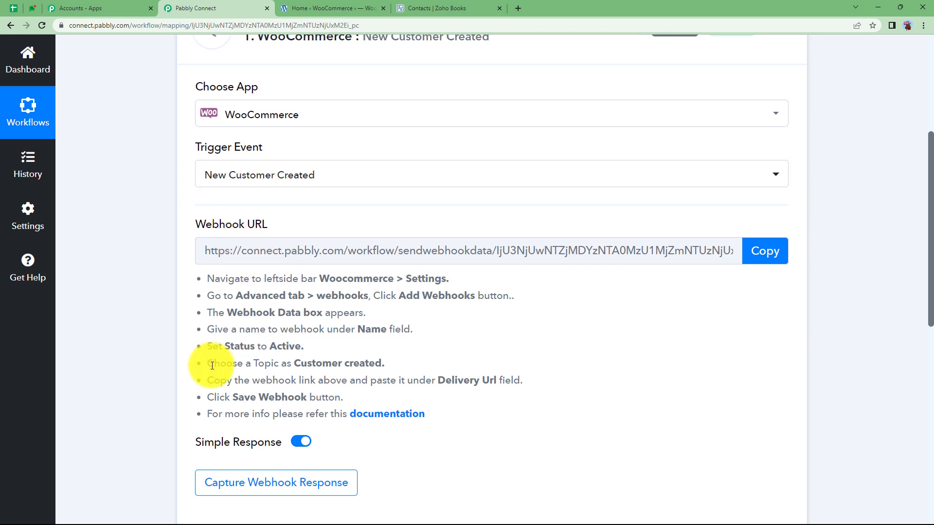
scroll(263, 346, down, 4)
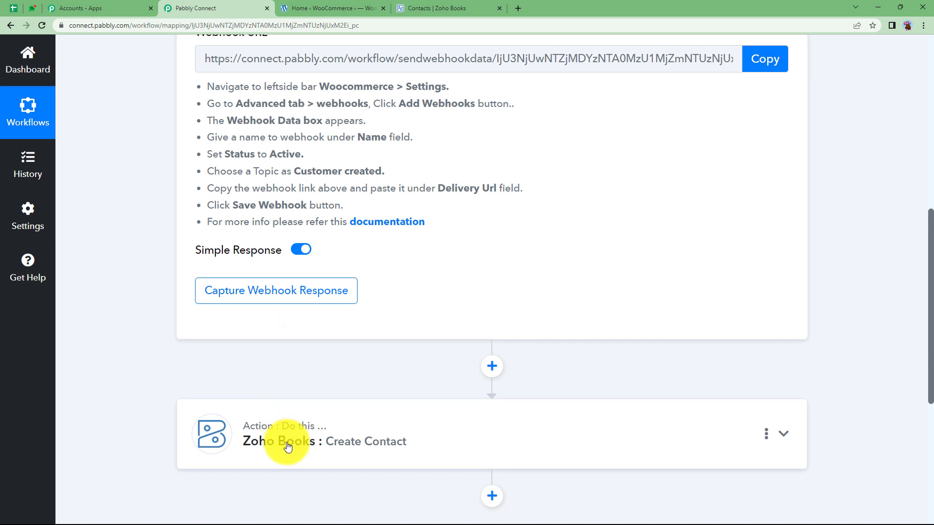
scroll(250, 418, down, 1)
scroll(250, 418, up, 4)
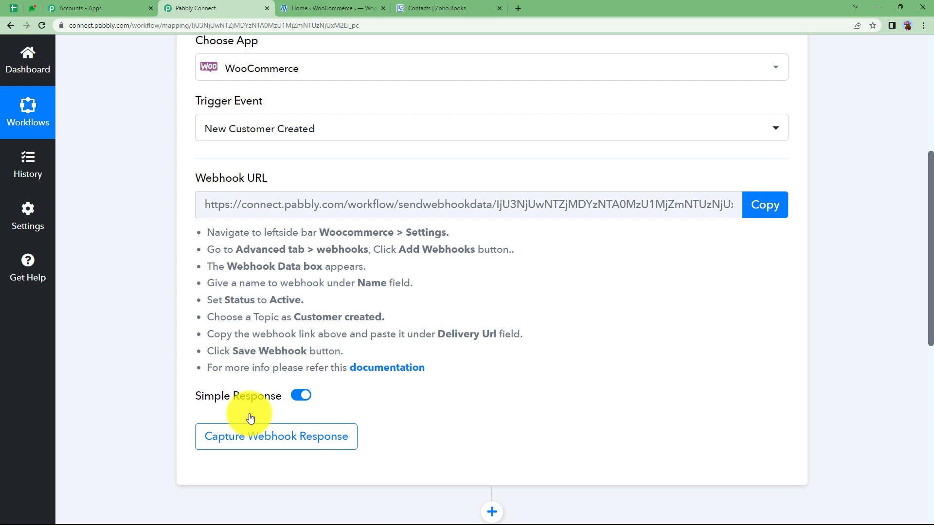
drag(206, 230, 456, 371)
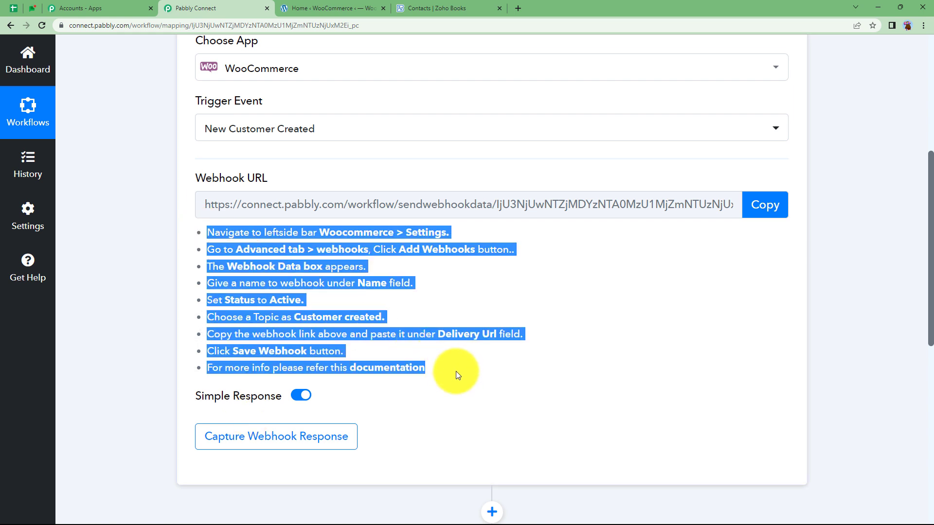
click(457, 371)
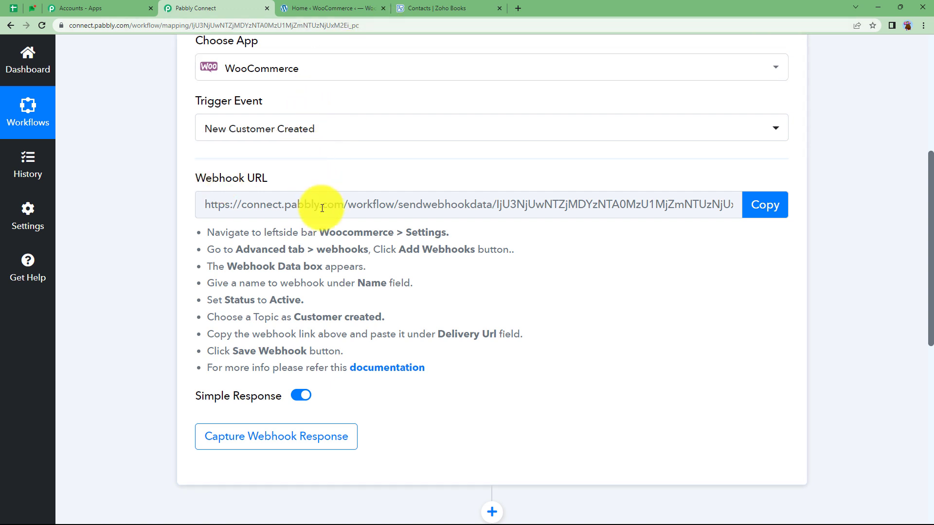
Copy the Pabbly webhook URL and open WooCommerce Settings > Advanced > Webhooks
click(781, 210)
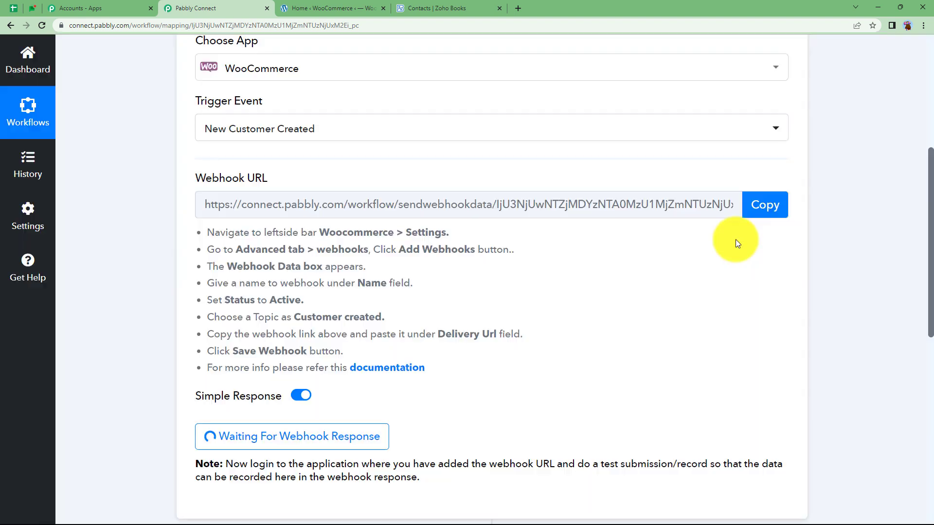
click(334, 7)
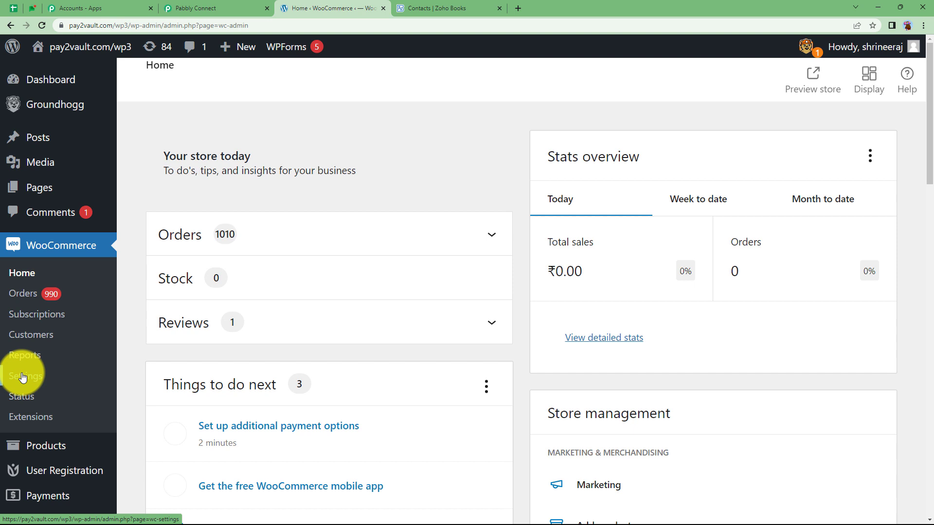
click(23, 377)
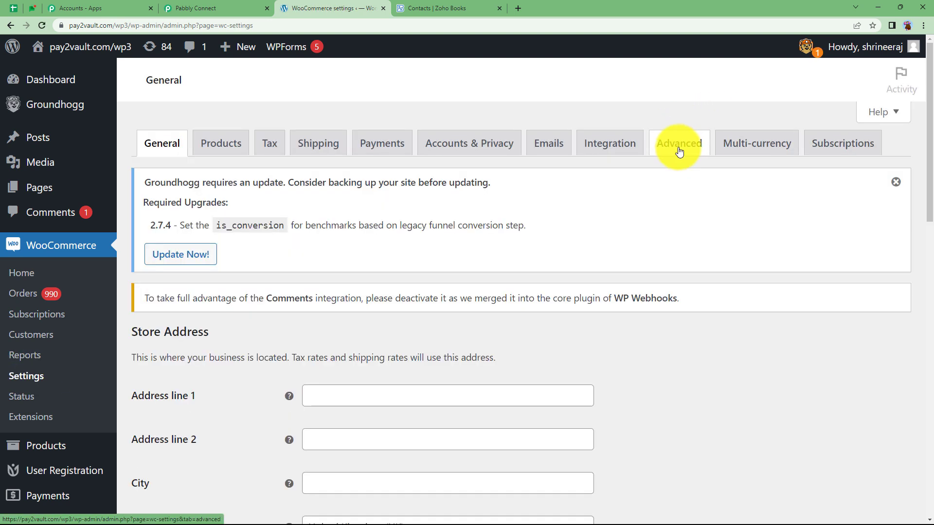
click(679, 152)
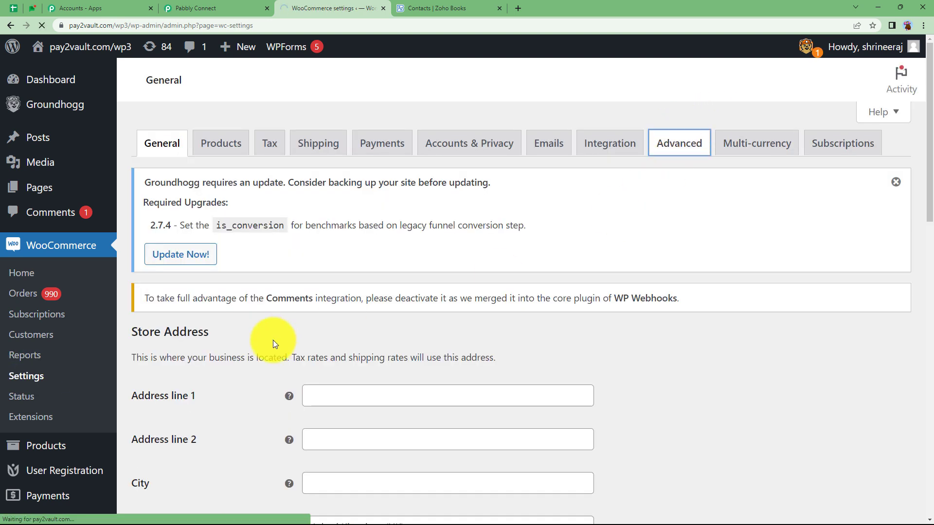
scroll(274, 365, down, 1)
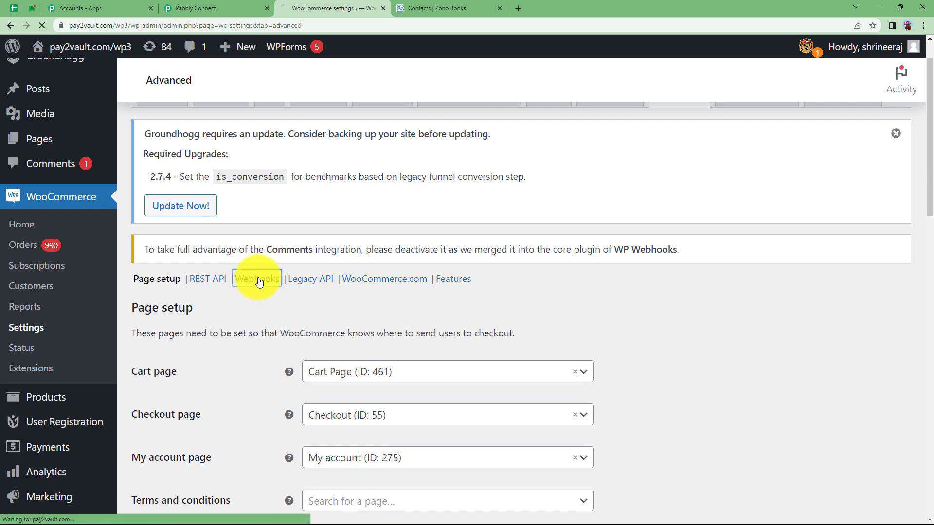
scroll(267, 358, down, 7)
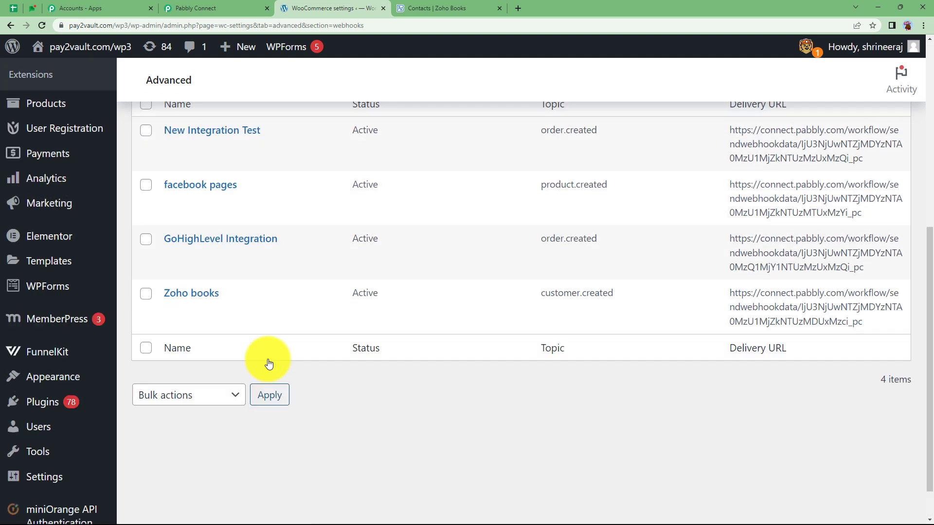
scroll(268, 363, up, 4)
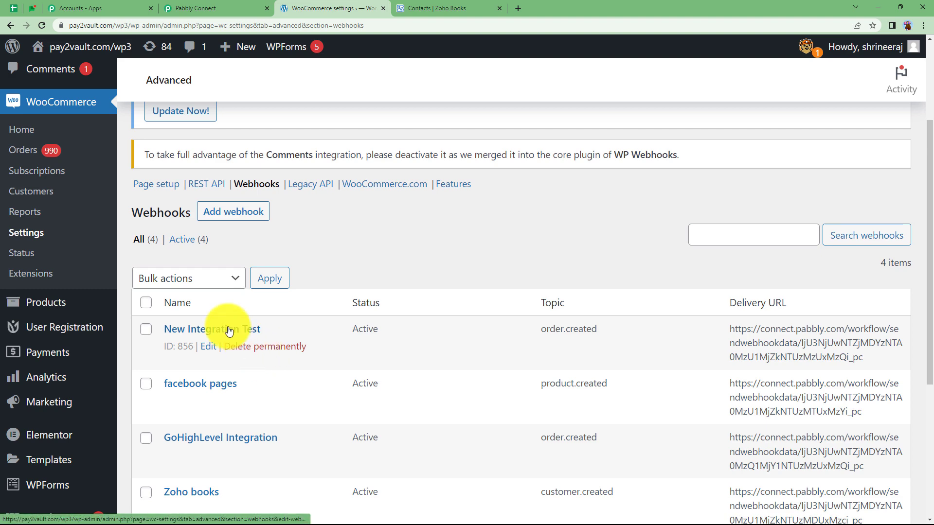
Add a new WooCommerce webhook named 'zoho contacts' with status Active
click(250, 219)
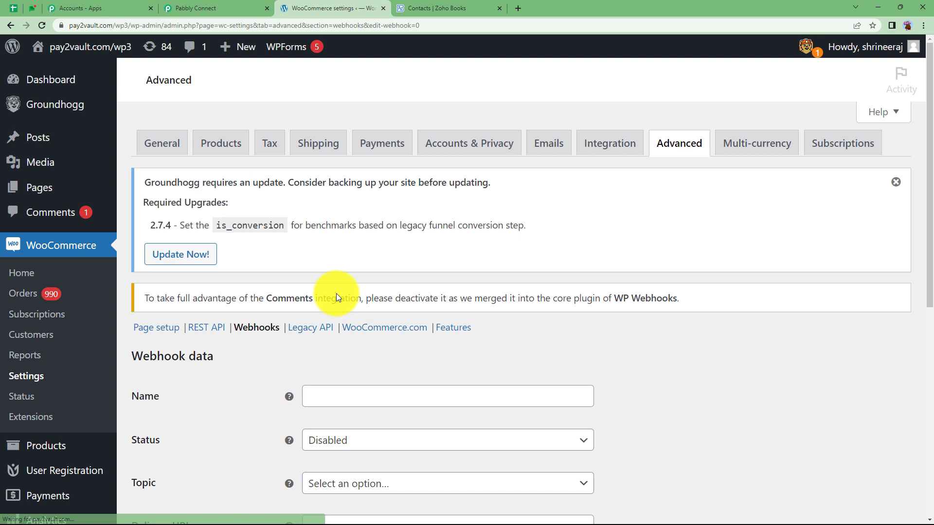
scroll(263, 361, down, 3)
click(359, 251)
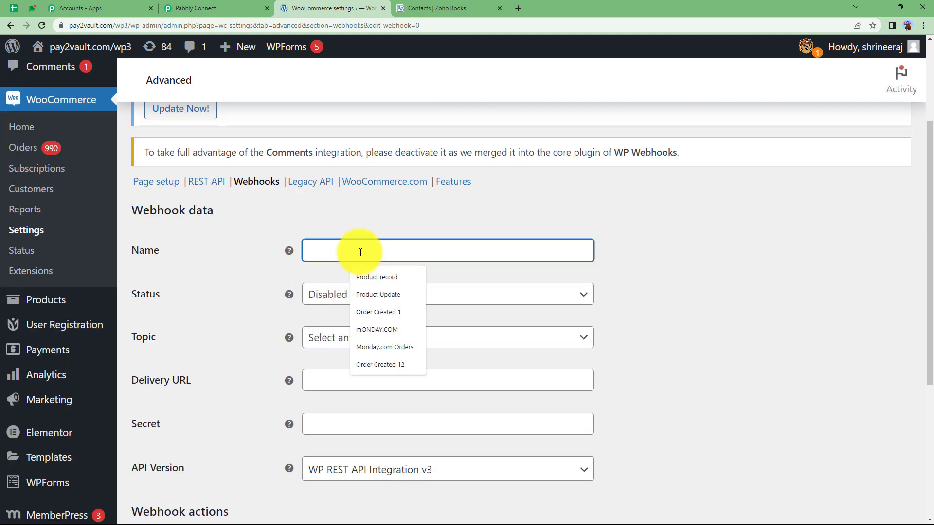
text(zoho)
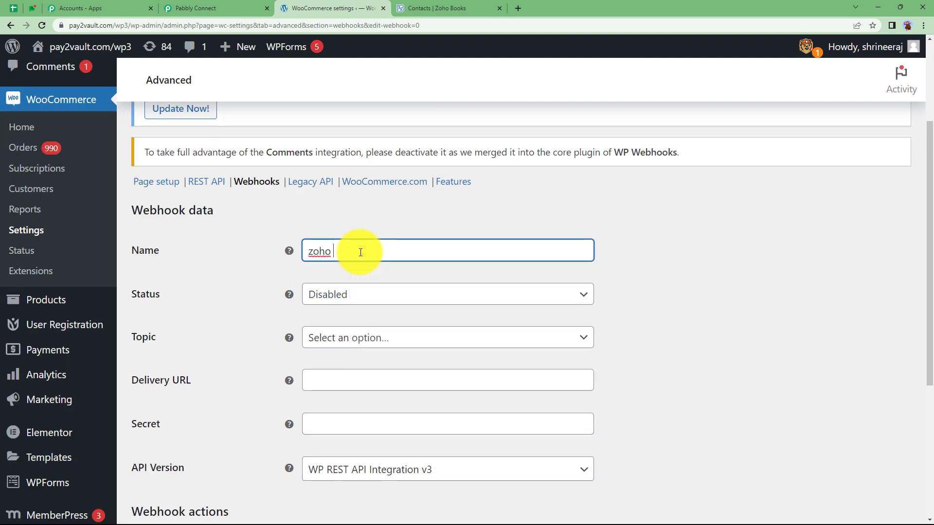
text( contacts)
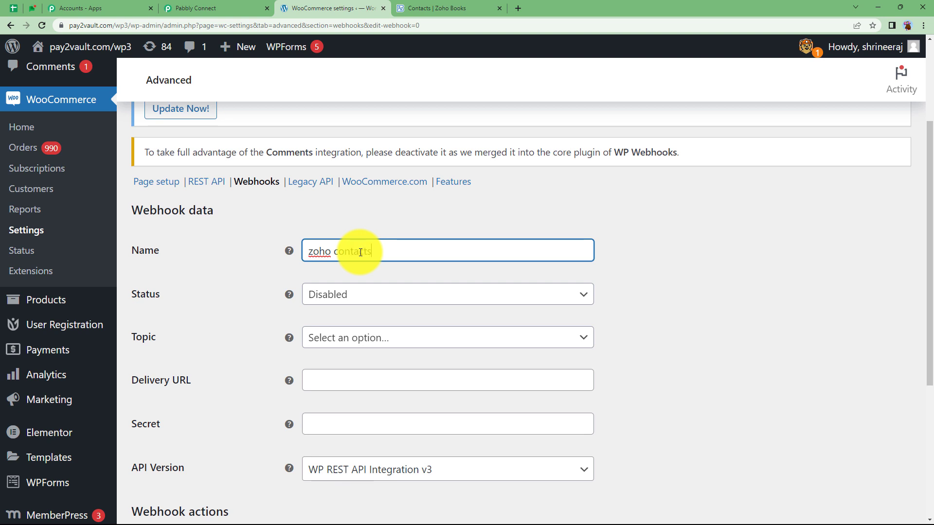
click(374, 299)
click(380, 316)
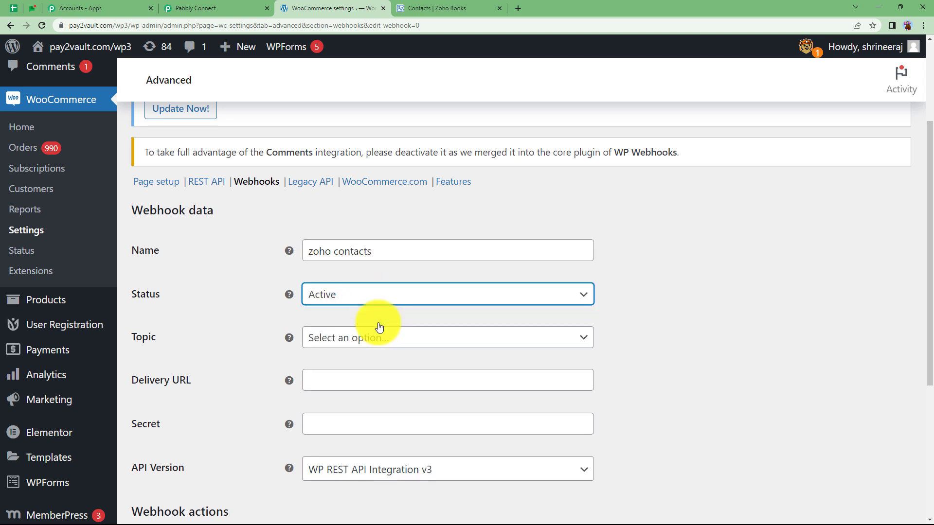
Set the topic to Customer created, paste the Pabbly delivery URL, and save the webhook
click(379, 338)
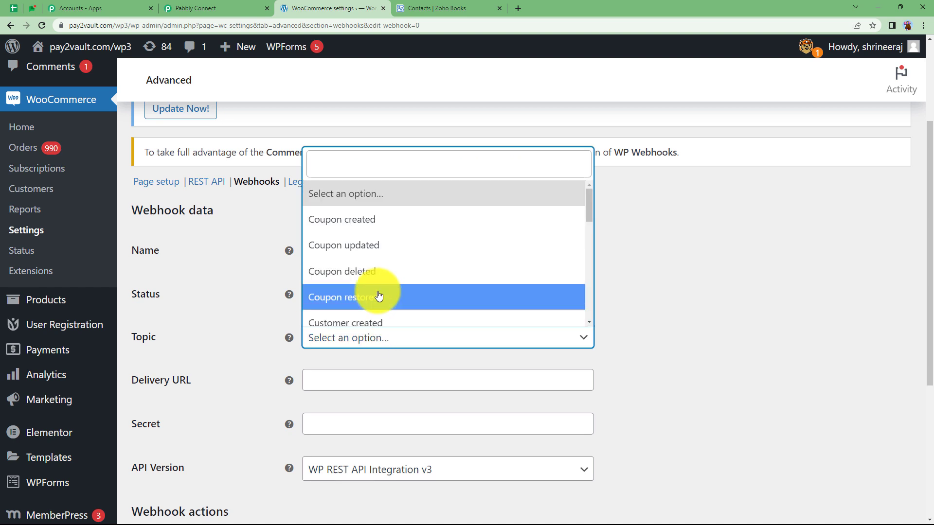
scroll(379, 296, down, 3)
scroll(408, 236, up, 1)
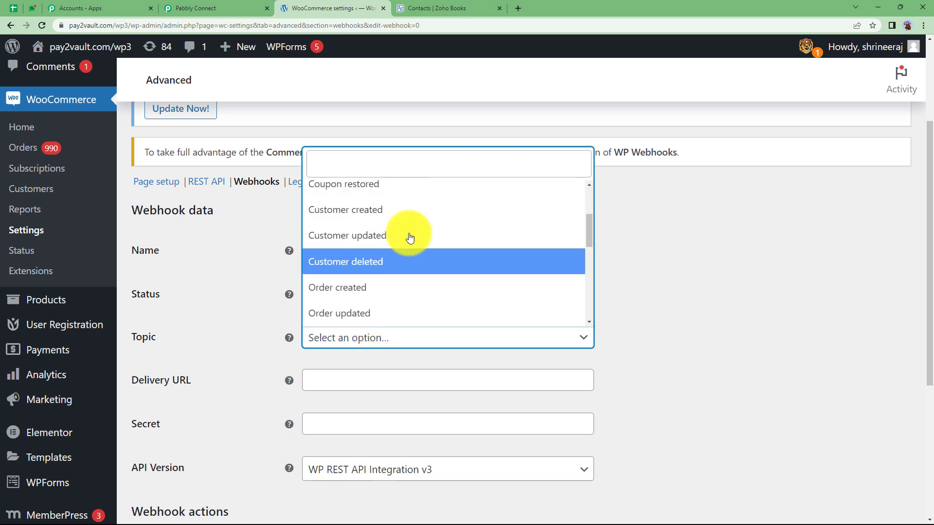
click(378, 228)
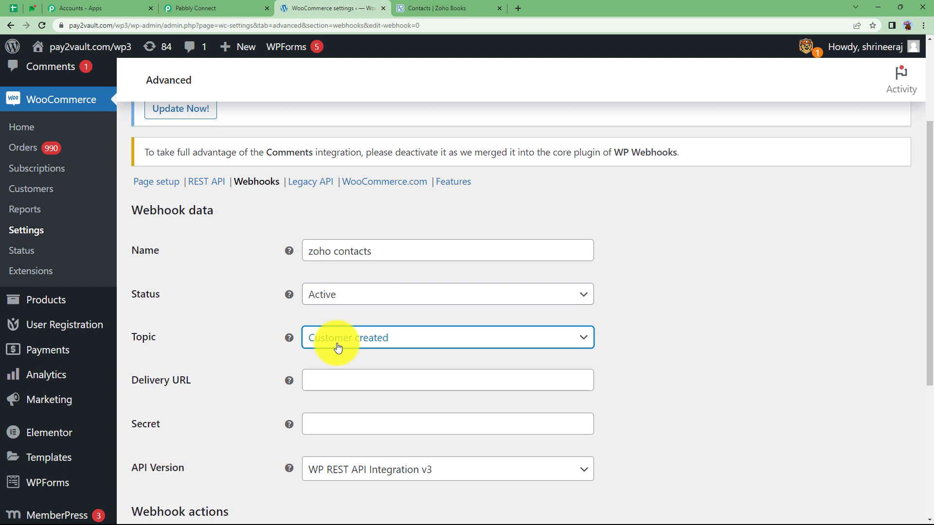
click(343, 378)
key(ctrl+v)
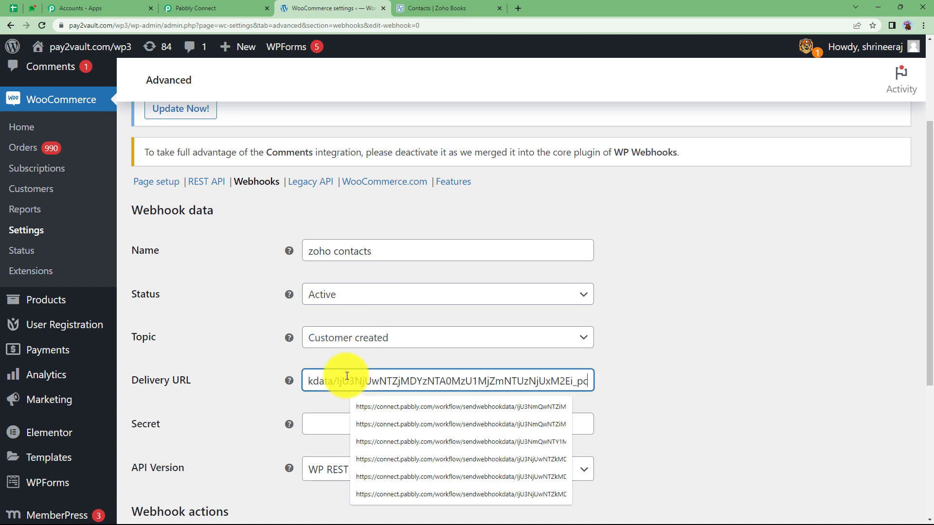
click(269, 407)
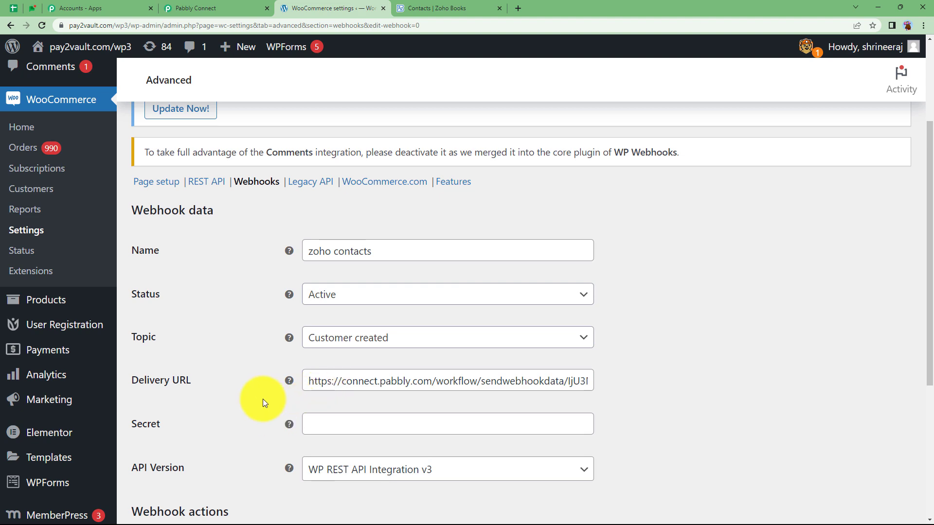
scroll(243, 399, down, 3)
click(208, 417)
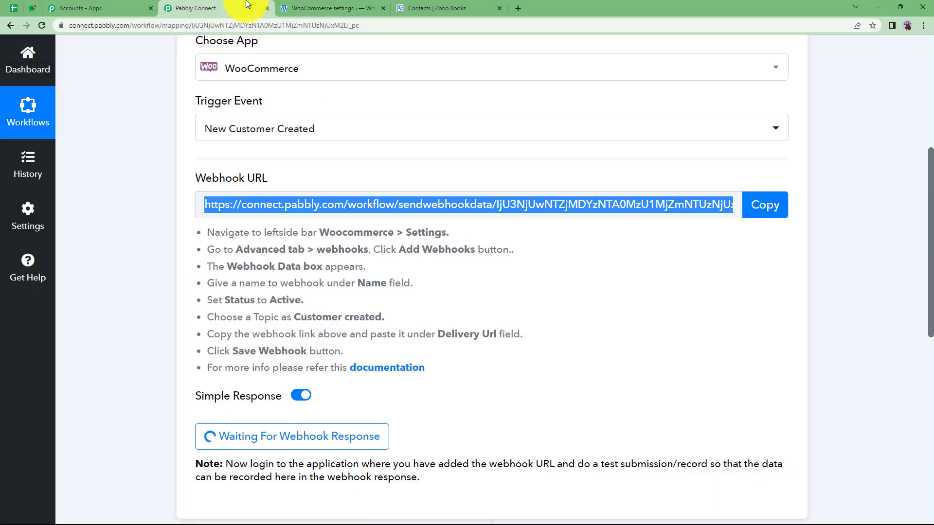
Inspect the response received in Pabbly, noting Webhook Id 857
click(214, 8)
scroll(180, 397, down, 3)
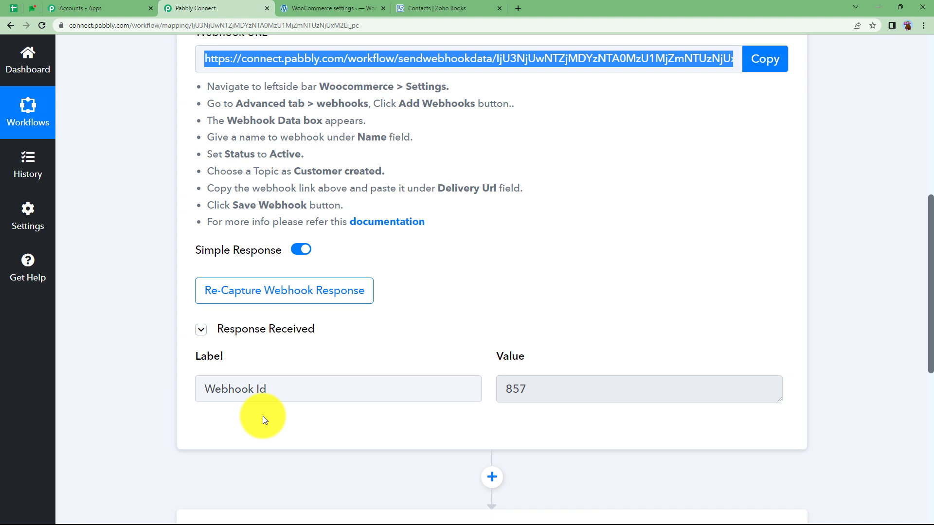
drag(530, 389, 500, 395)
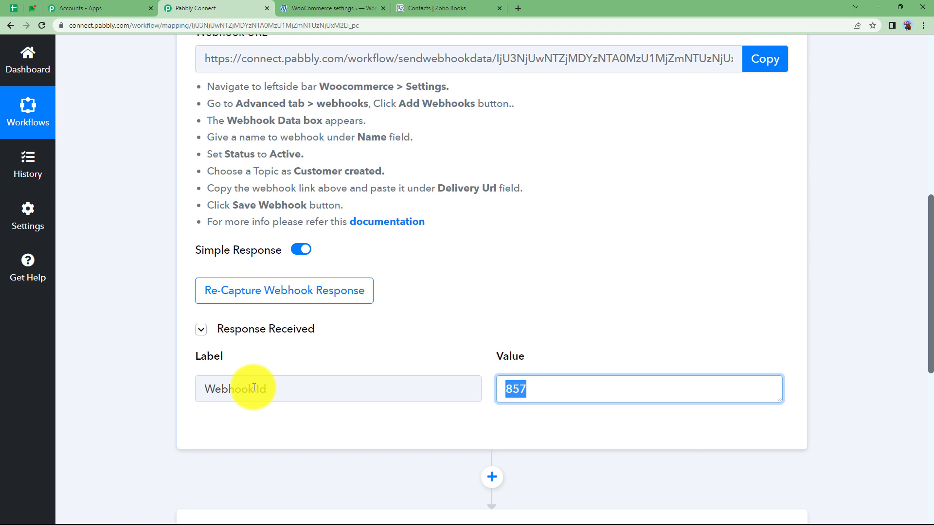
scroll(283, 369, up, 3)
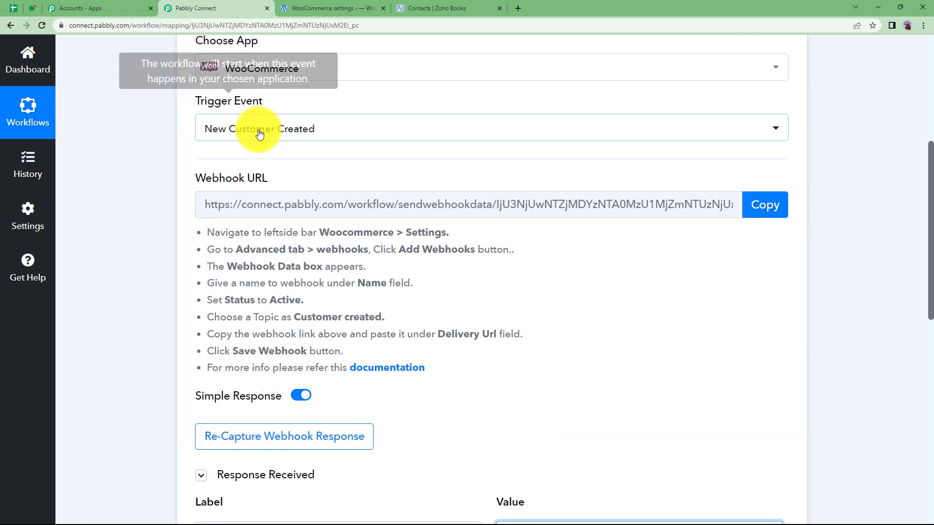
scroll(294, 341, down, 3)
Re-capture the webhook response, confirming with Yes
click(291, 292)
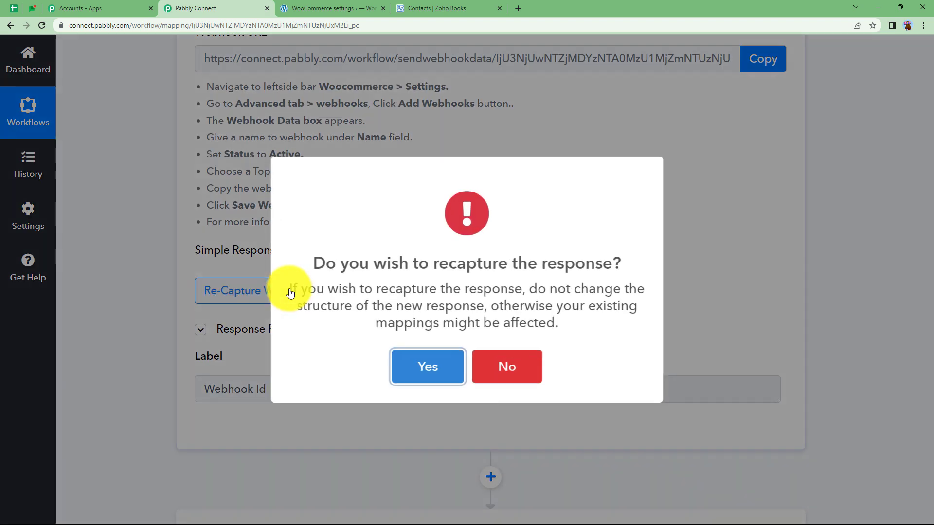
click(428, 366)
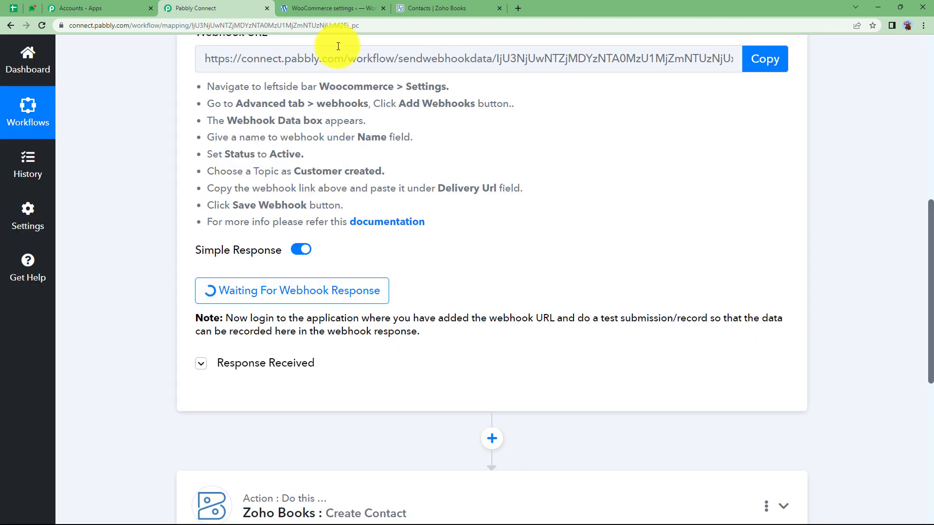
click(329, 7)
In Users > Add New, enter the username, pasted email, and the customer's first and last name
mouse_move(229, 55)
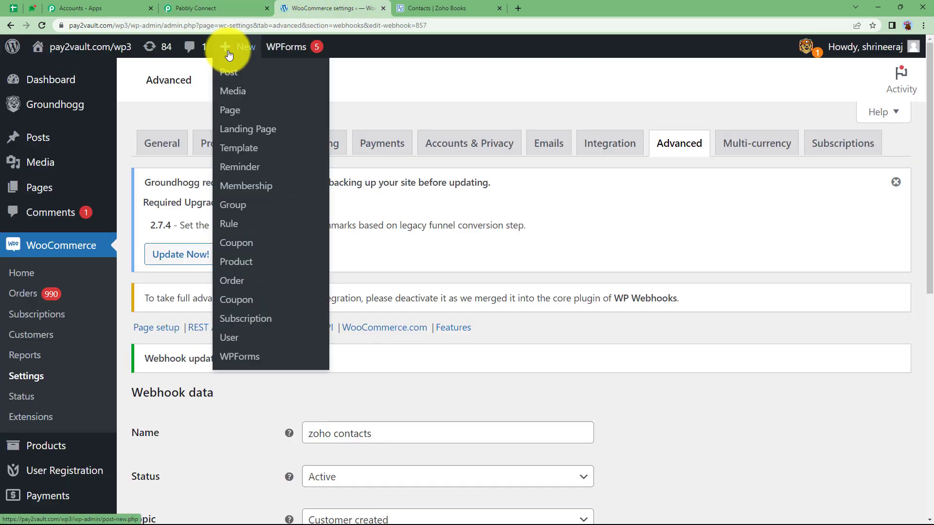
click(236, 337)
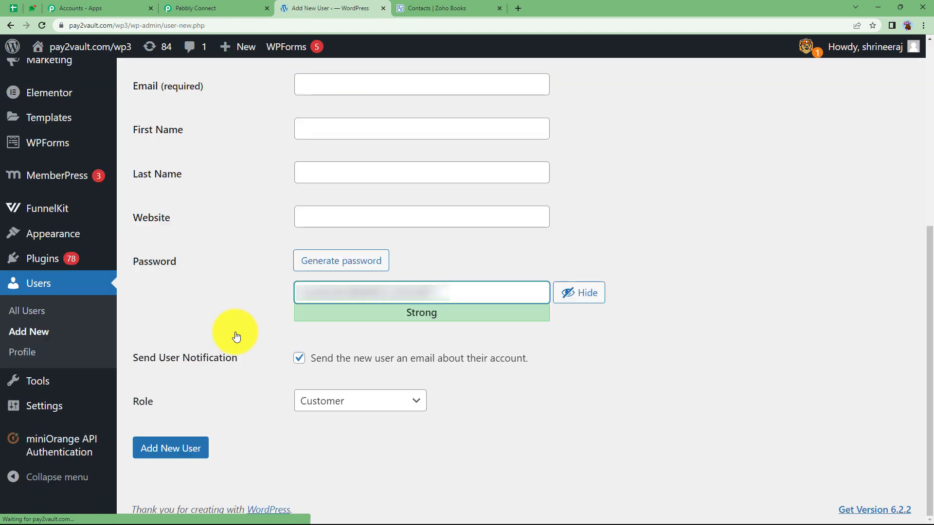
scroll(236, 335, up, 4)
click(399, 235)
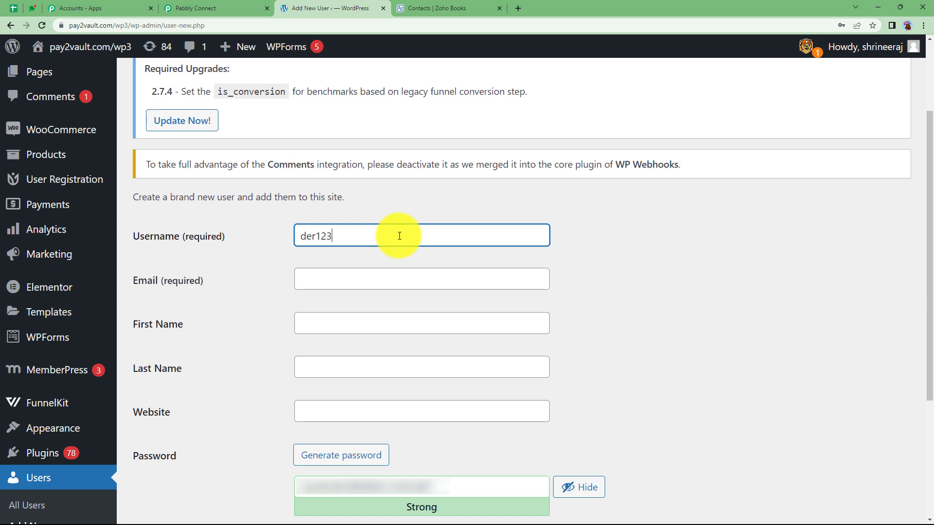
click(343, 278)
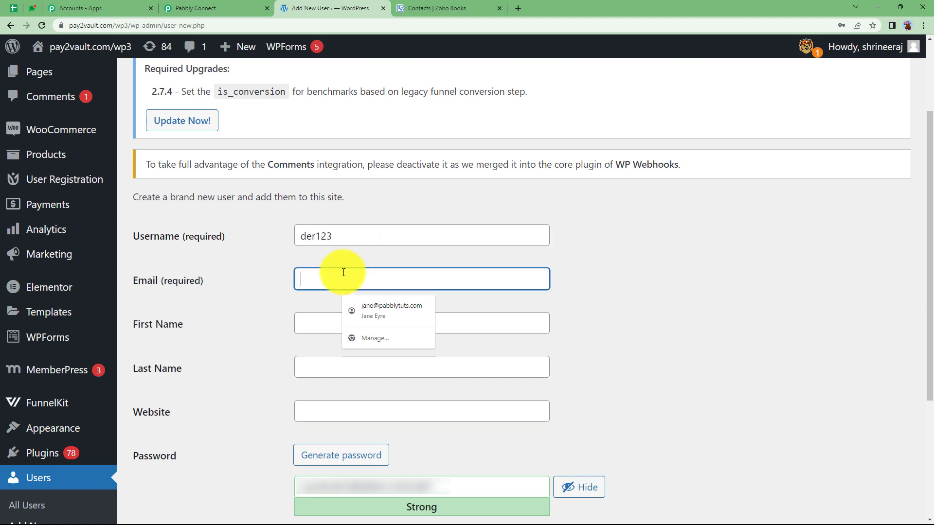
key(ctrl+v)
click(379, 333)
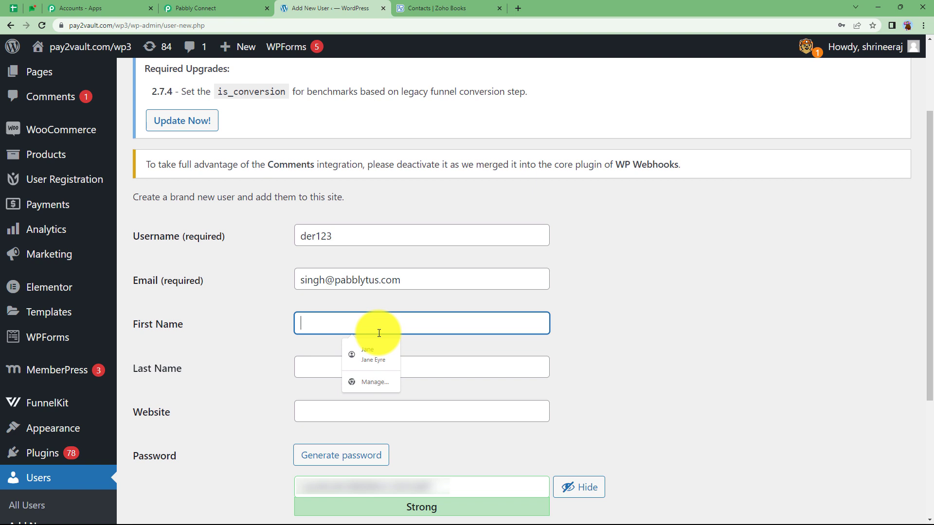
click(388, 360)
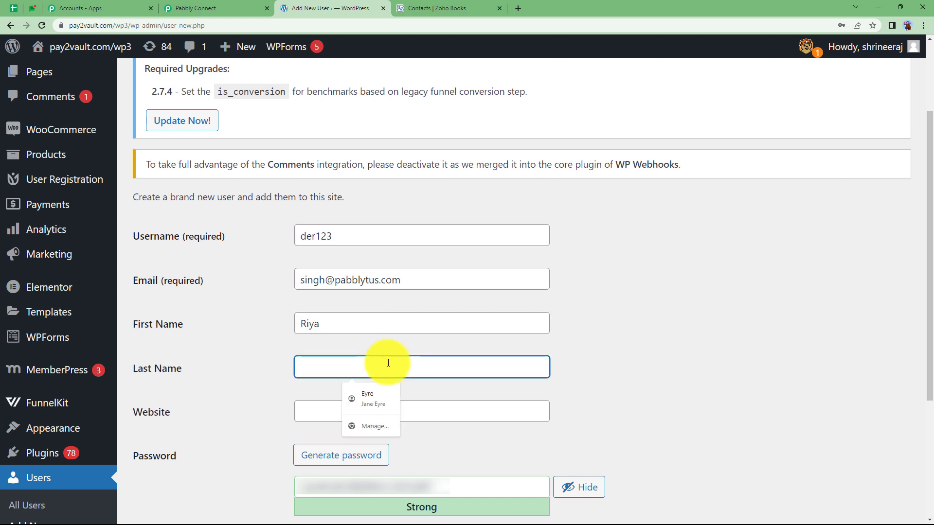
Add the website, create the Customer-role user, and check it in the Users list
click(402, 411)
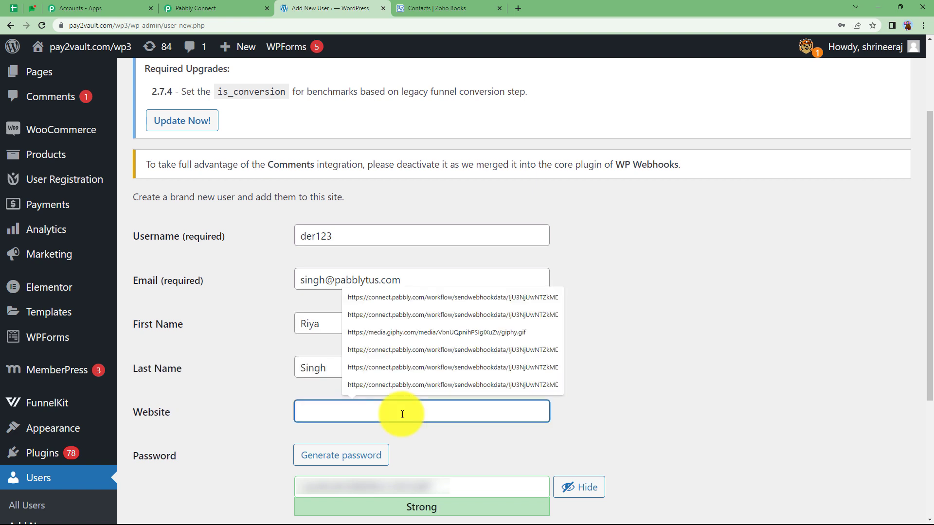
text(https://accounts.pabbly.com/apps)
scroll(402, 414, down, 4)
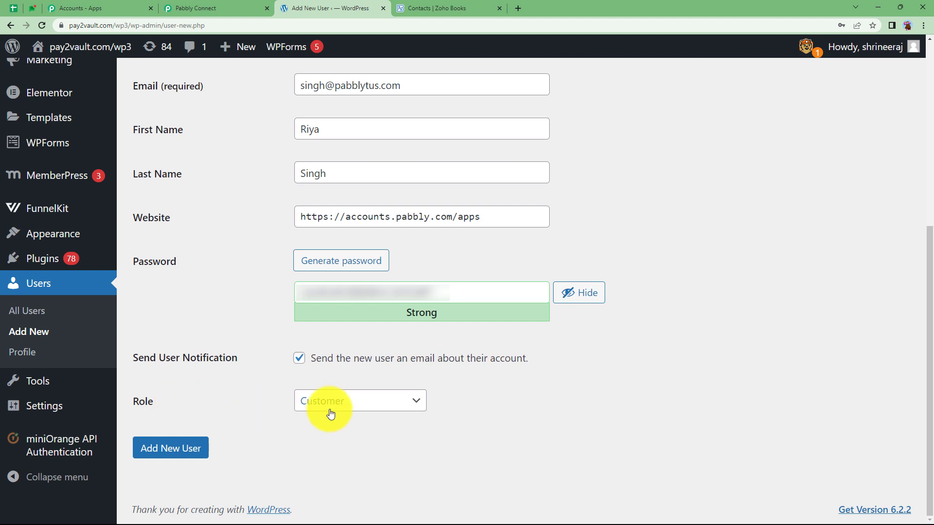
click(158, 454)
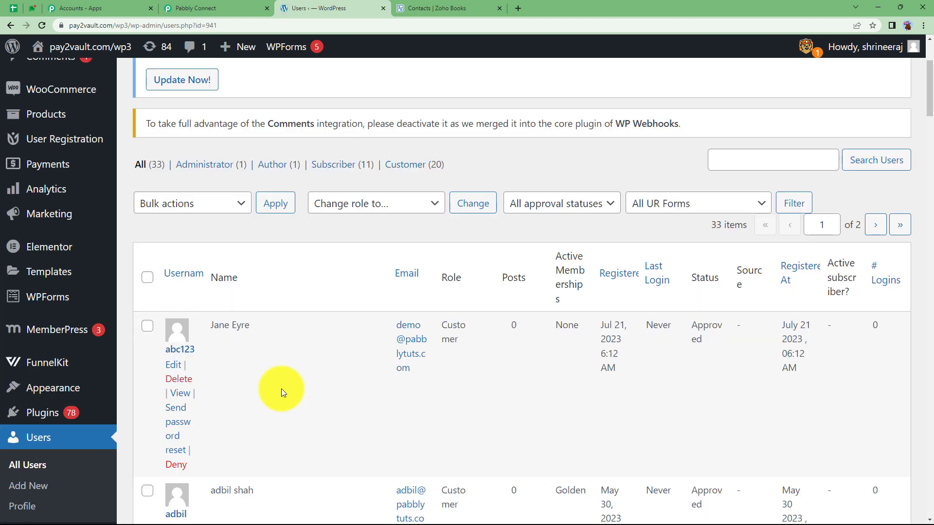
scroll(282, 389, down, 15)
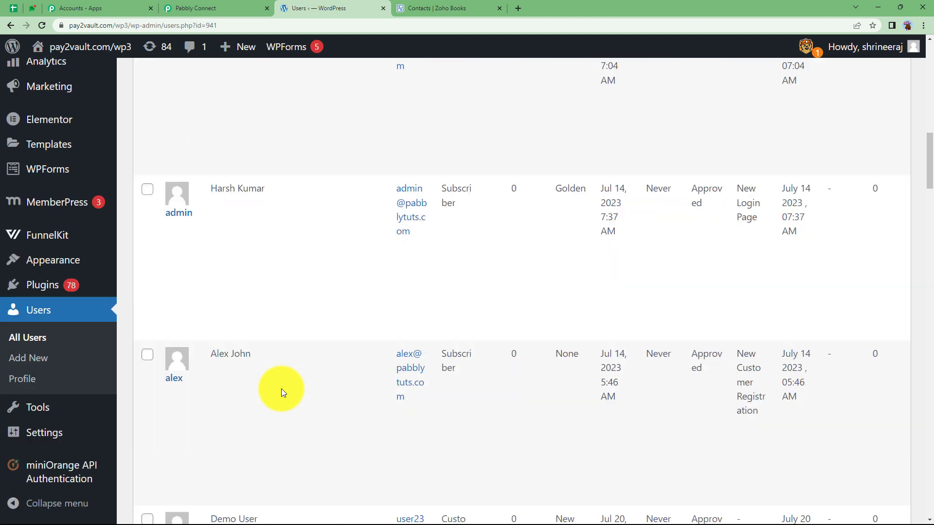
scroll(281, 390, down, 3)
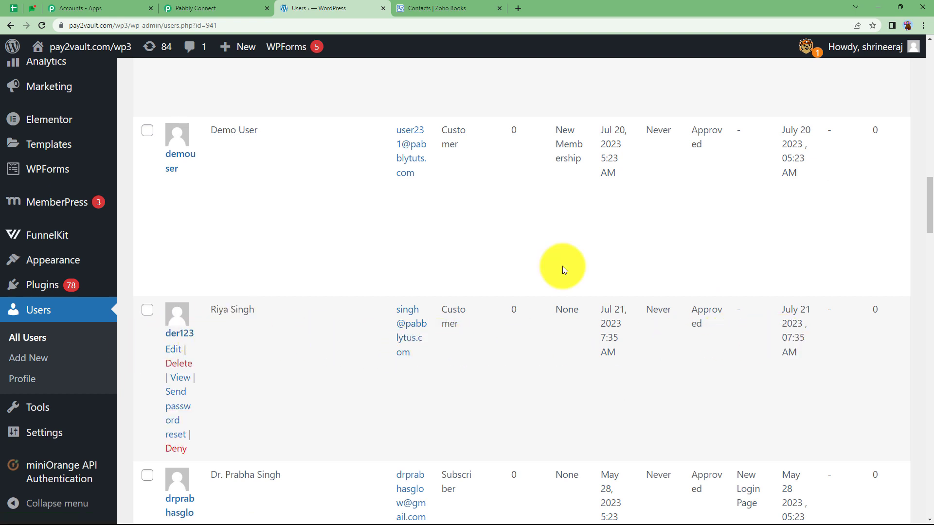
click(209, 7)
Scroll through the fields of the newly captured webhook response
scroll(194, 343, down, 3)
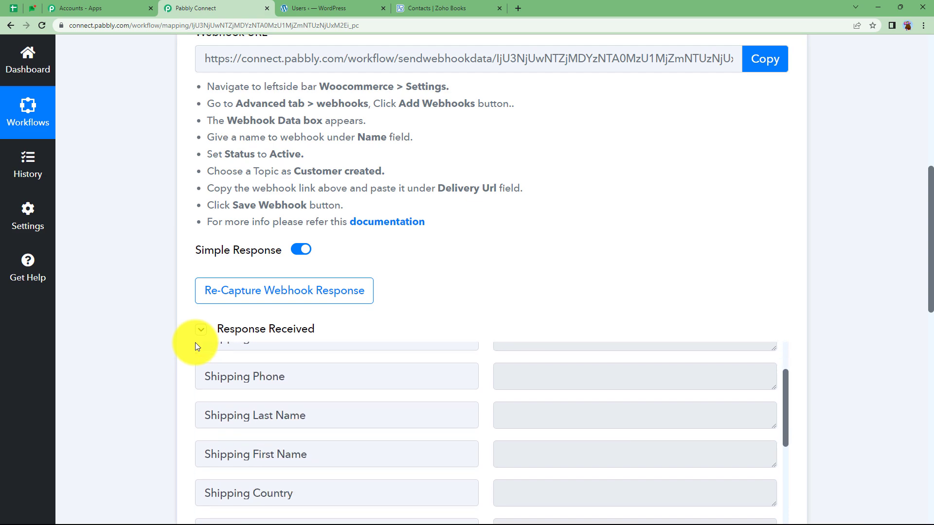
scroll(138, 372, down, 4)
scroll(138, 372, up, 5)
scroll(93, 375, down, 3)
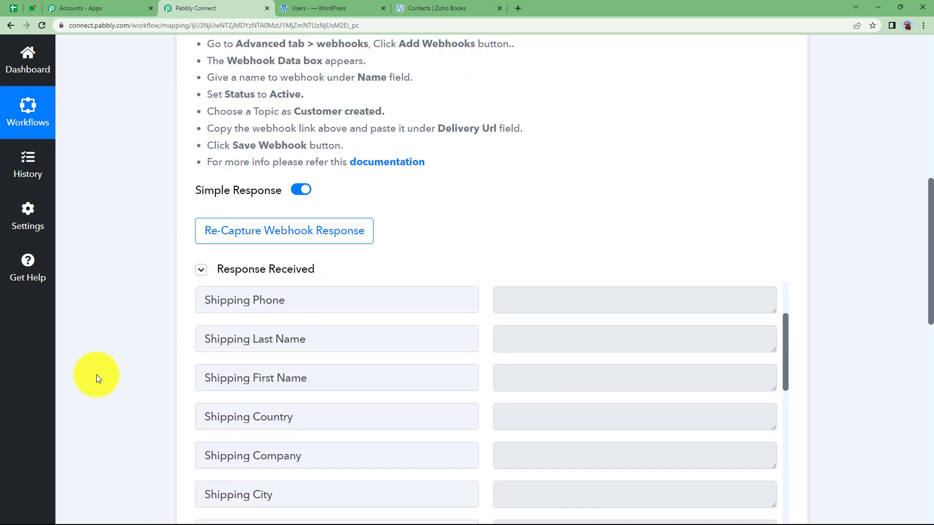
scroll(323, 381, up, 4)
key(Tab)
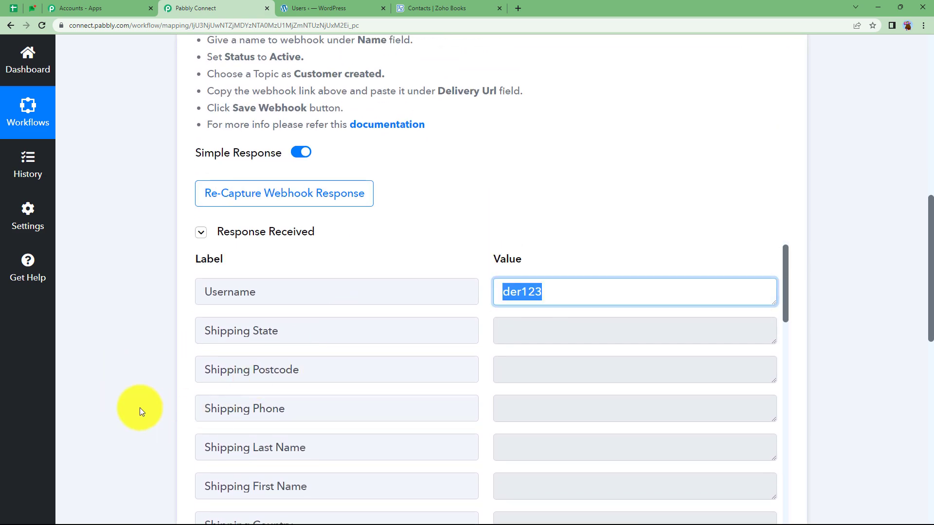
scroll(139, 409, down, 3)
scroll(314, 353, down, 5)
scroll(315, 352, down, 4)
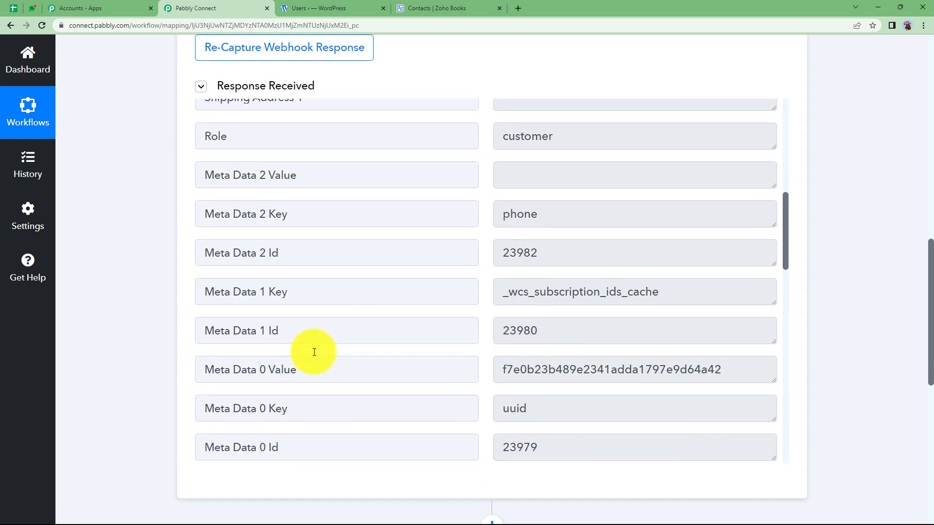
Verify the captured Role, Last Name, First Name and Email, then collapse the WooCommerce trigger
double_click(557, 136)
scroll(417, 319, down, 6)
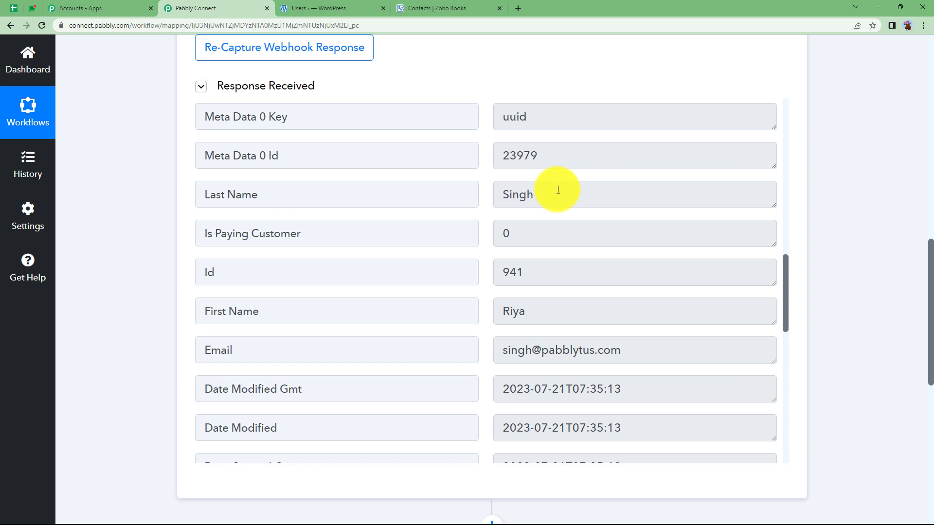
double_click(557, 190)
double_click(506, 311)
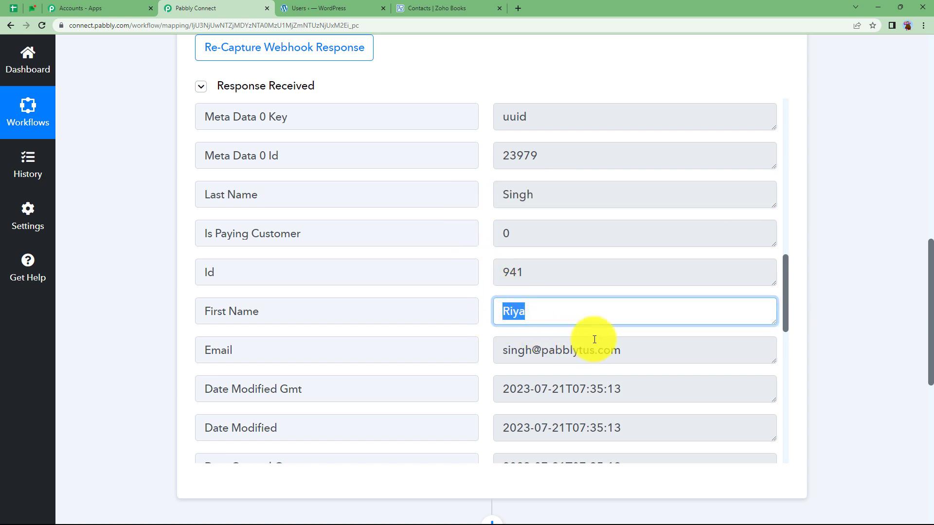
double_click(625, 349)
scroll(359, 355, down, 8)
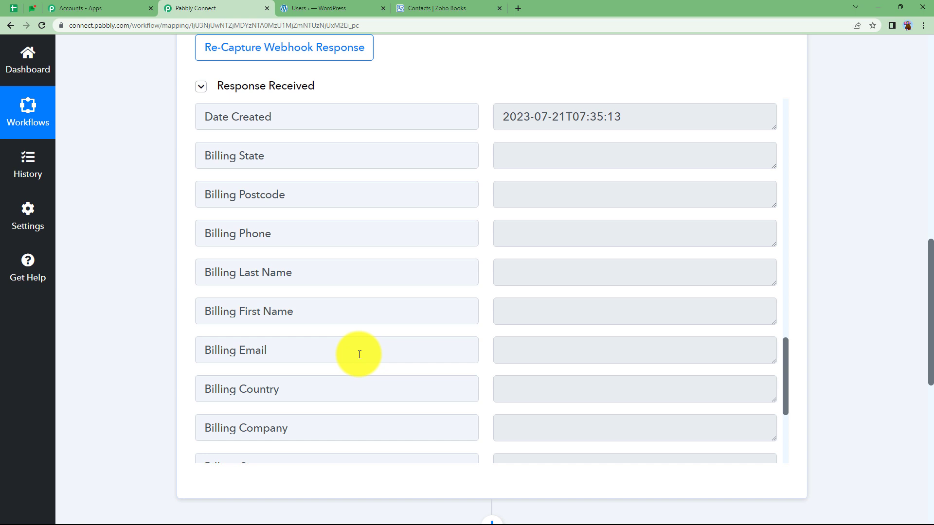
scroll(359, 355, down, 5)
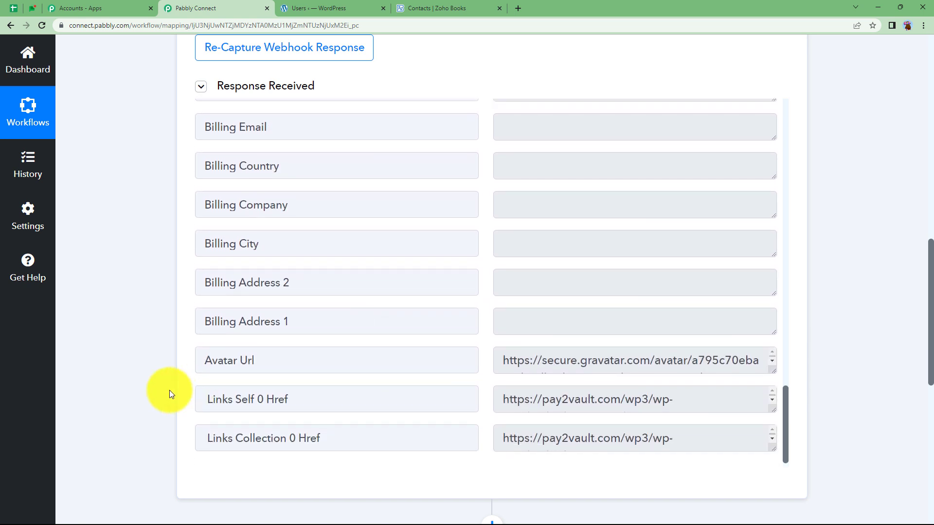
scroll(170, 390, up, 10)
scroll(169, 390, up, 3)
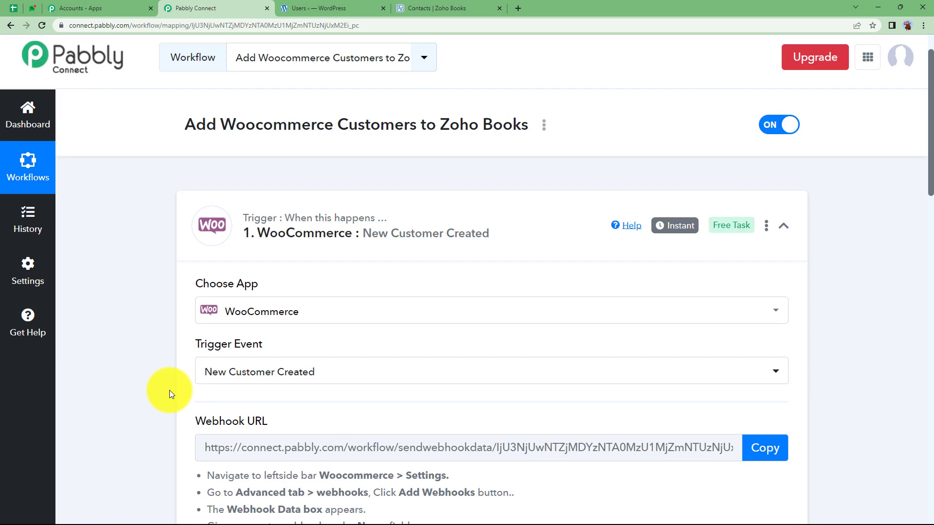
click(326, 230)
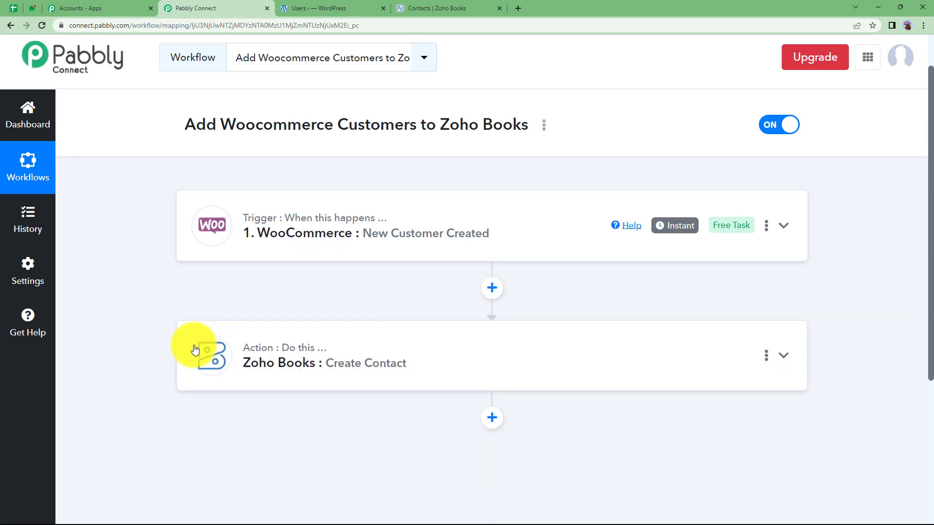
Expand the Zoho Books : Create Contact action and bring up its Connect account panel
scroll(194, 349, down, 1)
click(248, 294)
scroll(195, 343, down, 3)
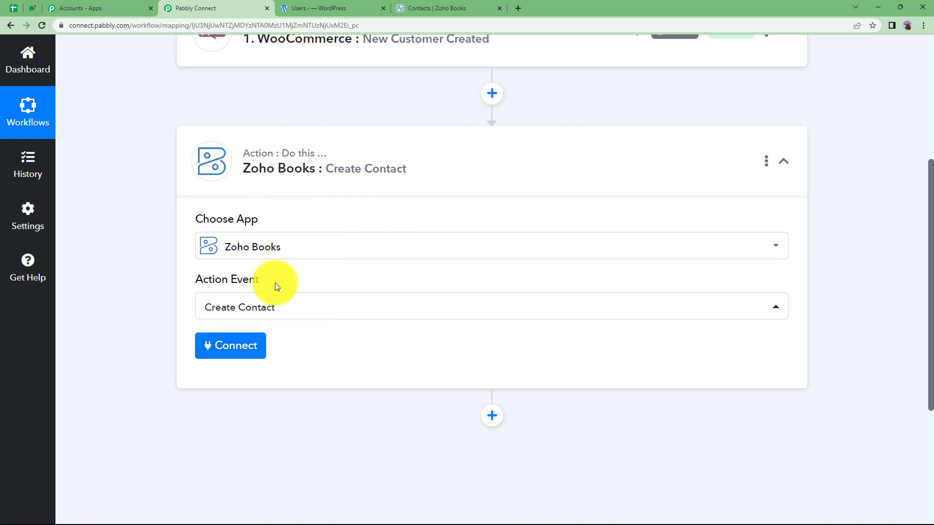
click(238, 344)
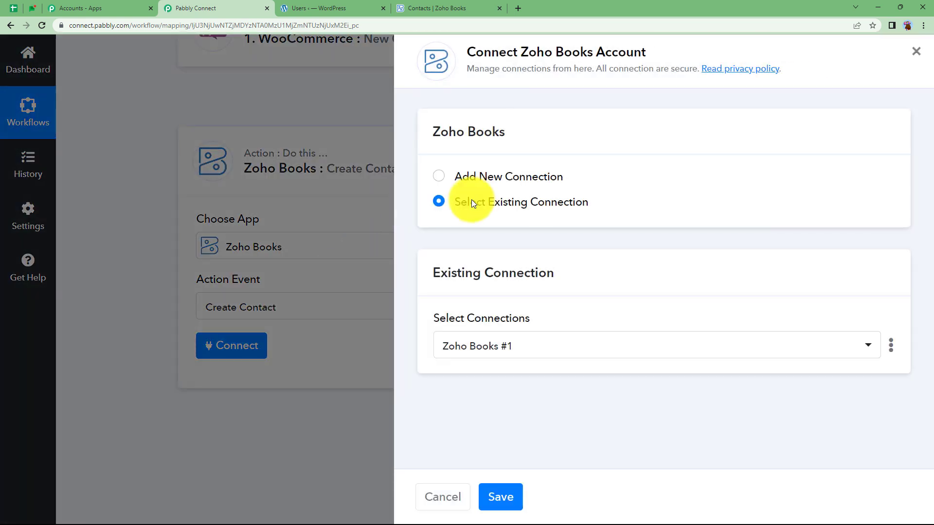
Start a new Zoho Books connection and check which Zoho domain the account uses
click(486, 180)
click(485, 325)
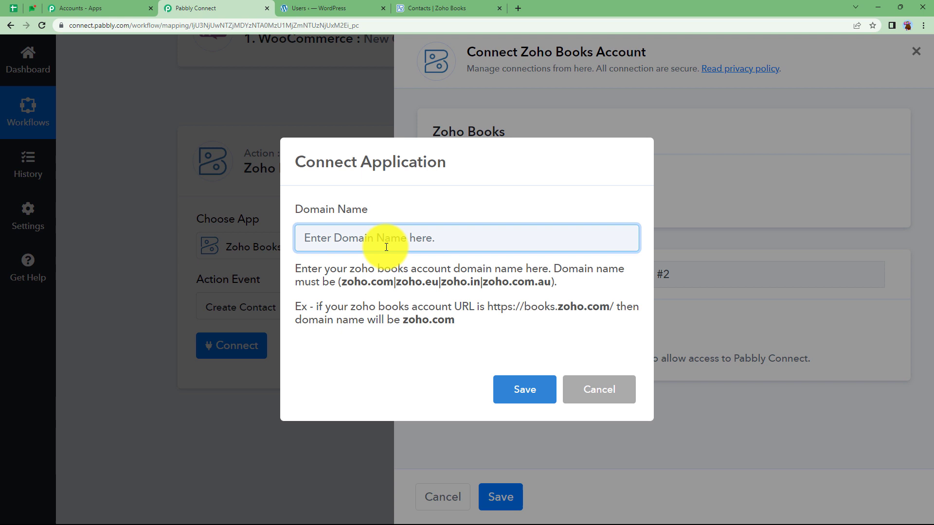
drag(341, 282, 569, 284)
click(586, 280)
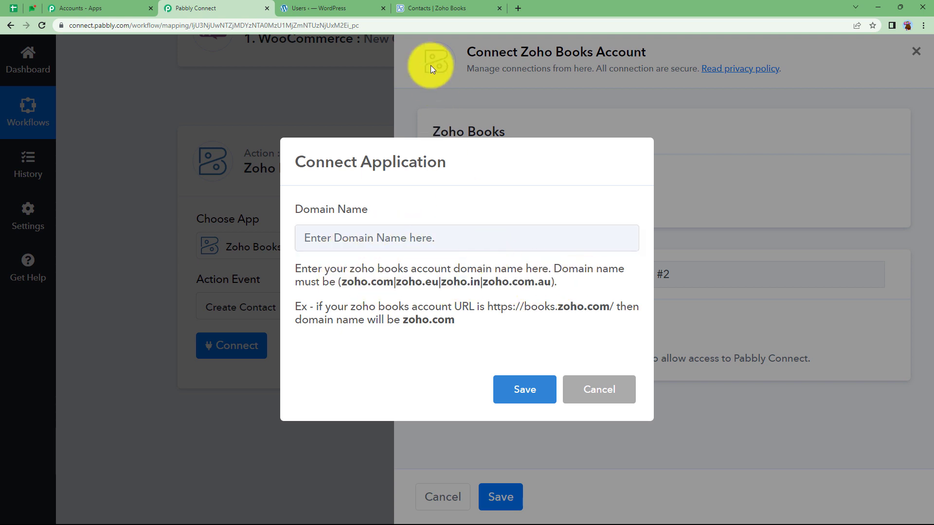
click(430, 9)
click(132, 22)
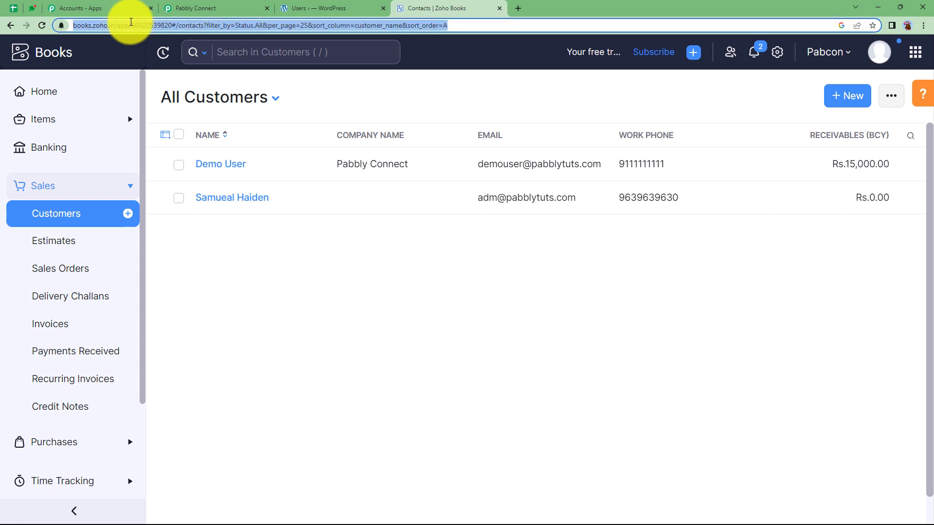
click(119, 26)
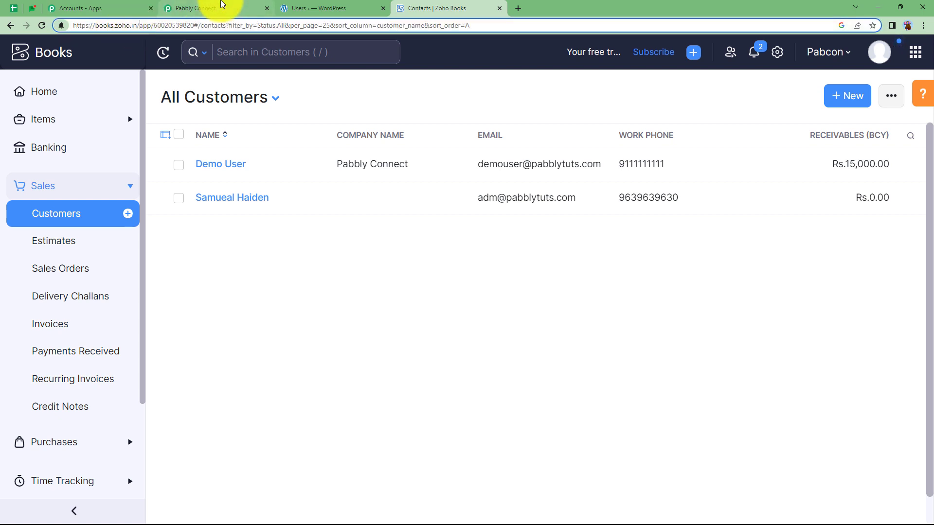
click(219, 6)
Enter zoho.in as the domain, save, and accept Zoho's authorization request
click(367, 235)
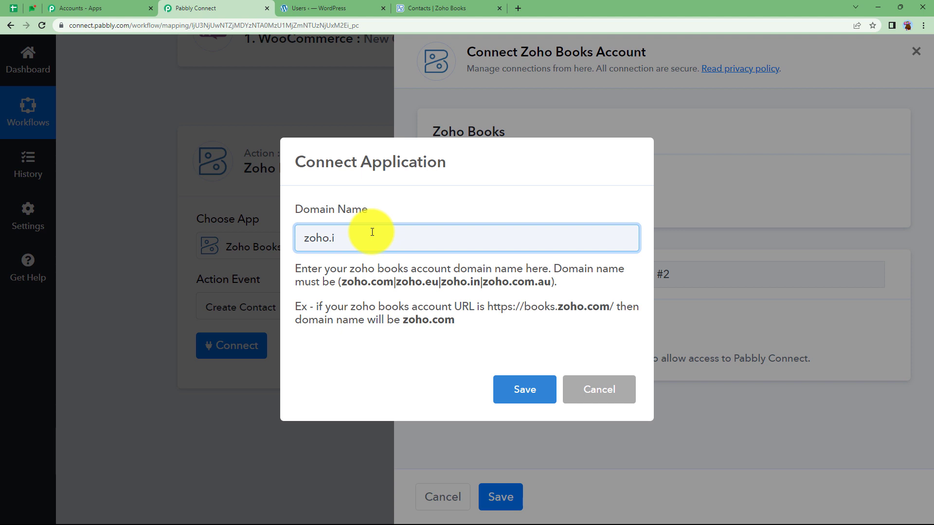
text(zoho.in)
click(502, 389)
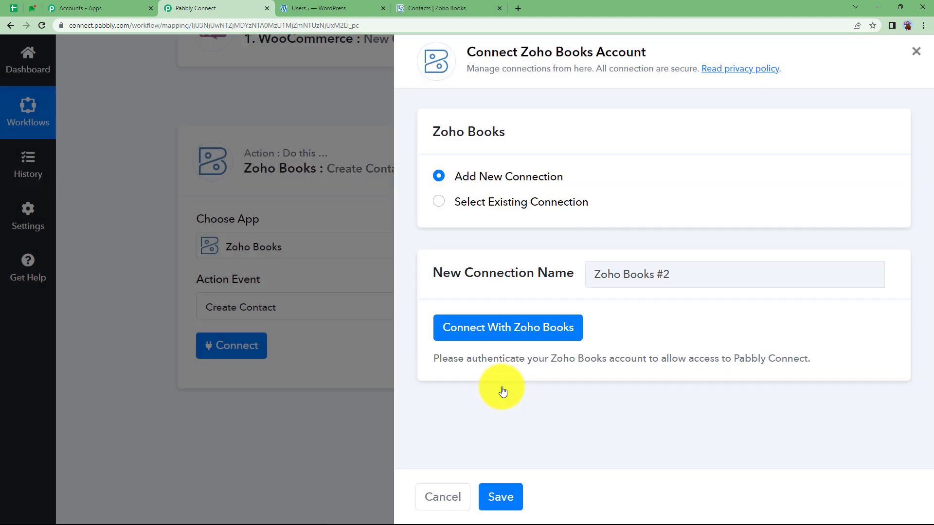
scroll(224, 269, down, 2)
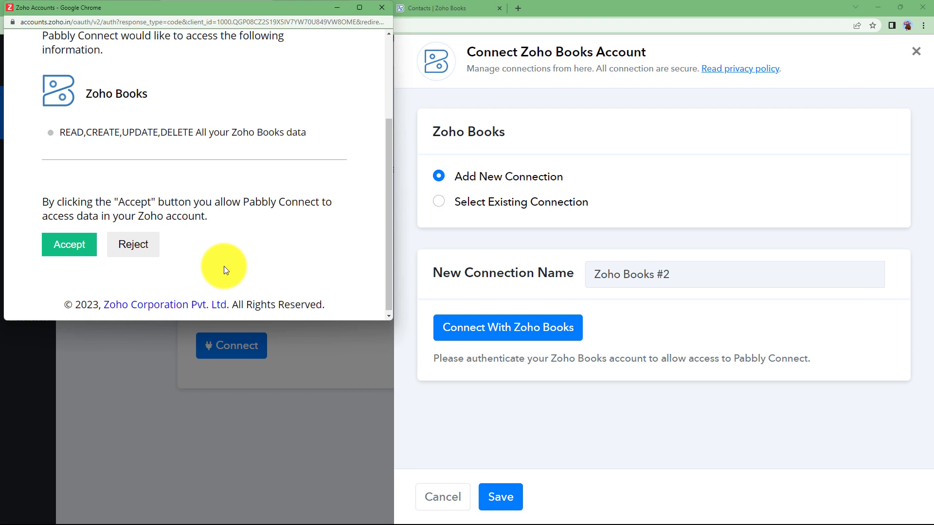
click(65, 244)
click(468, 338)
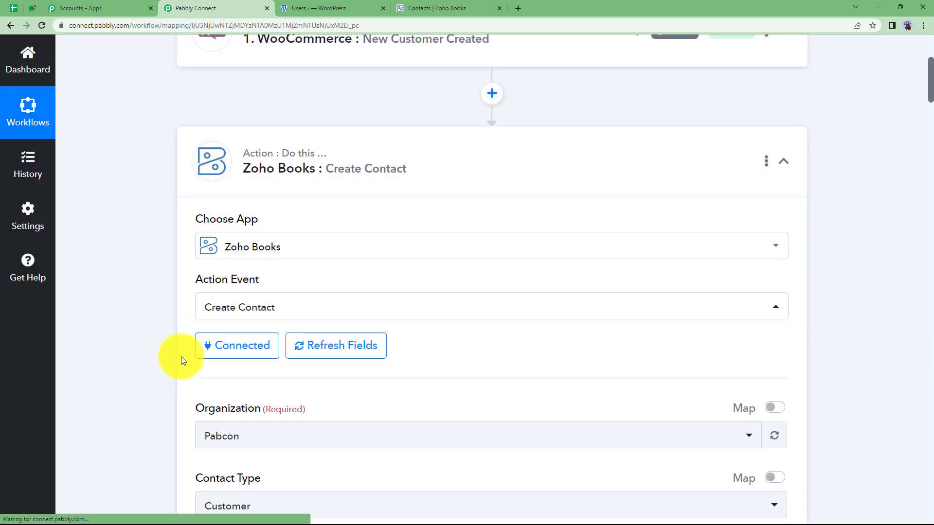
Keep Pabcon as the Zoho Books organization
scroll(181, 357, down, 2)
click(243, 339)
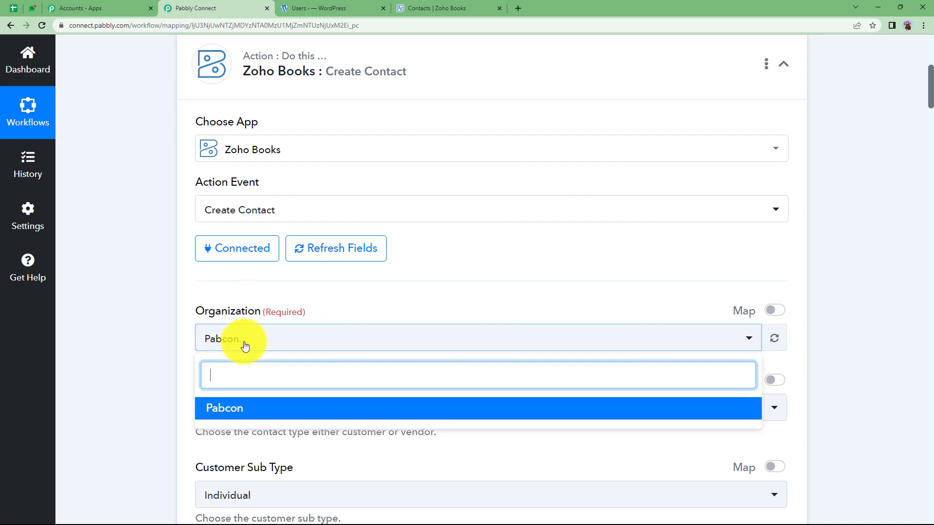
click(455, 9)
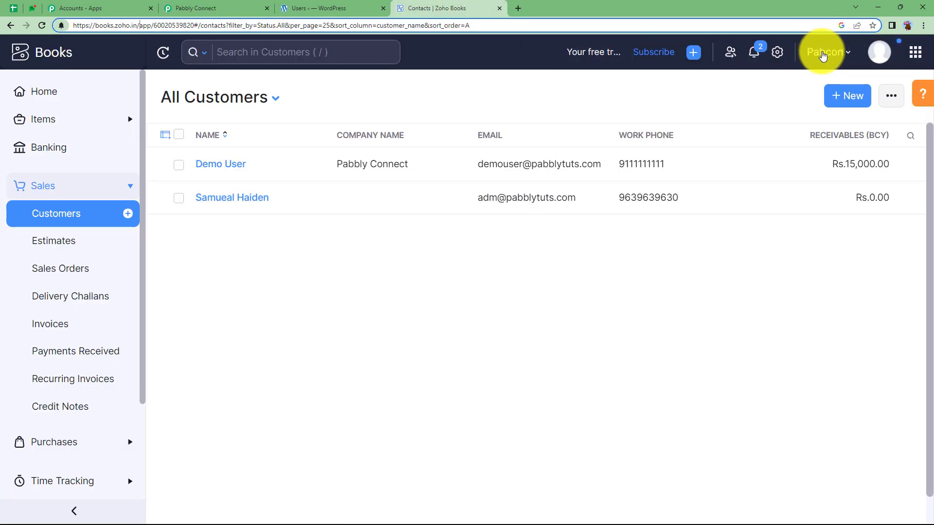
click(251, 3)
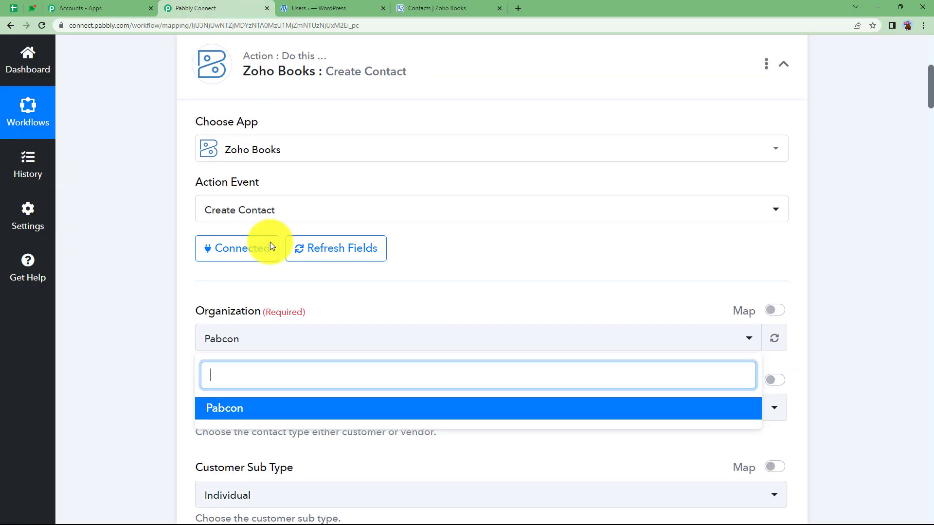
click(168, 368)
scroll(240, 317, down, 2)
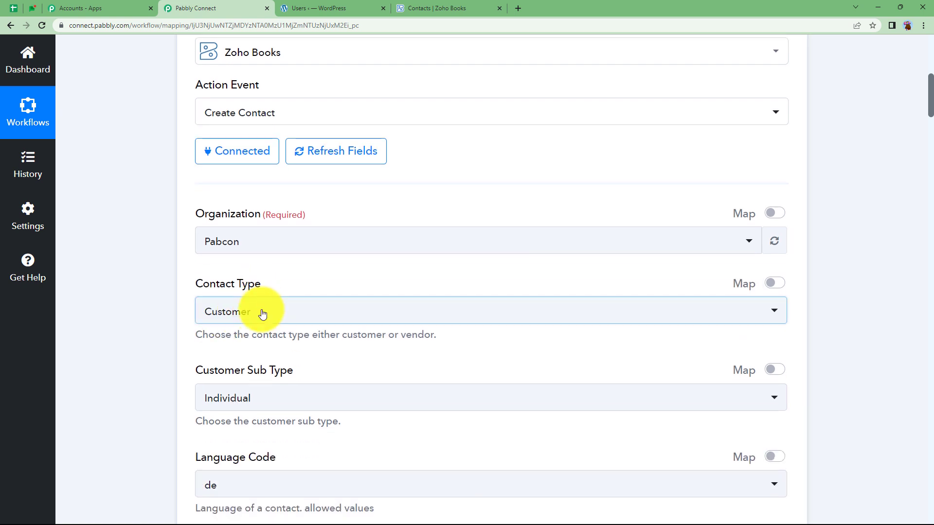
Set Contact Type to Customer and Customer Sub Type to Individual
click(261, 313)
click(261, 382)
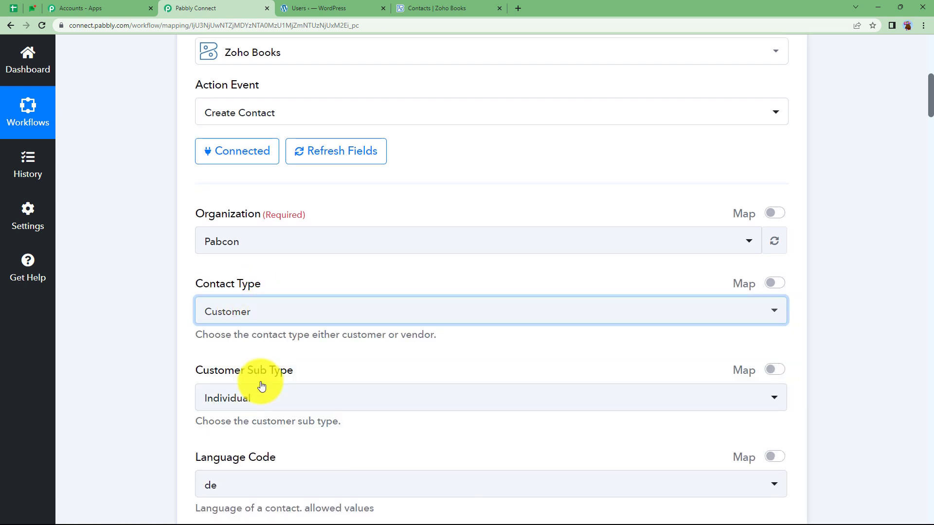
scroll(153, 416, up, 2)
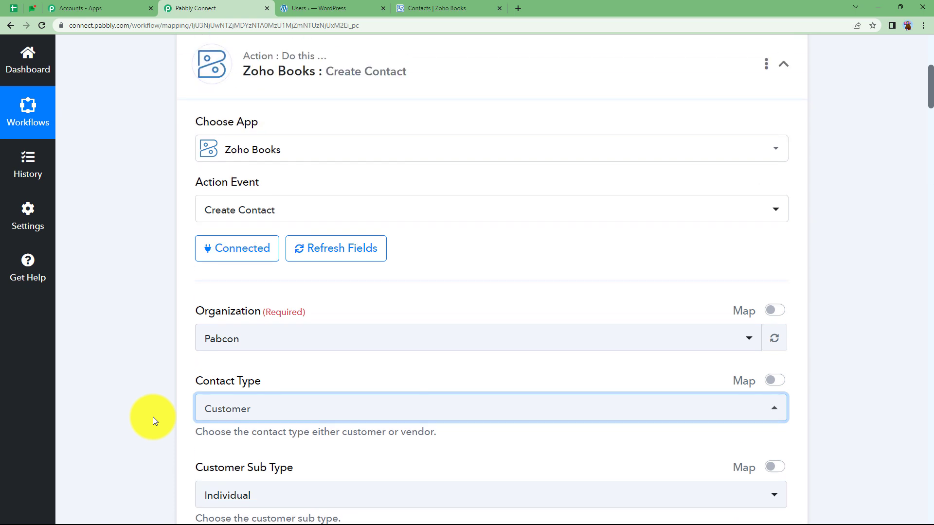
scroll(153, 416, down, 3)
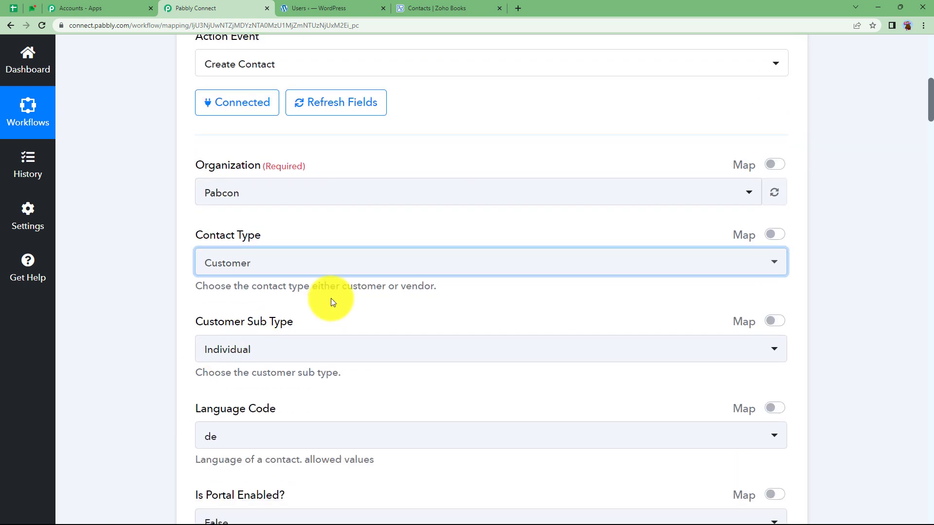
click(217, 354)
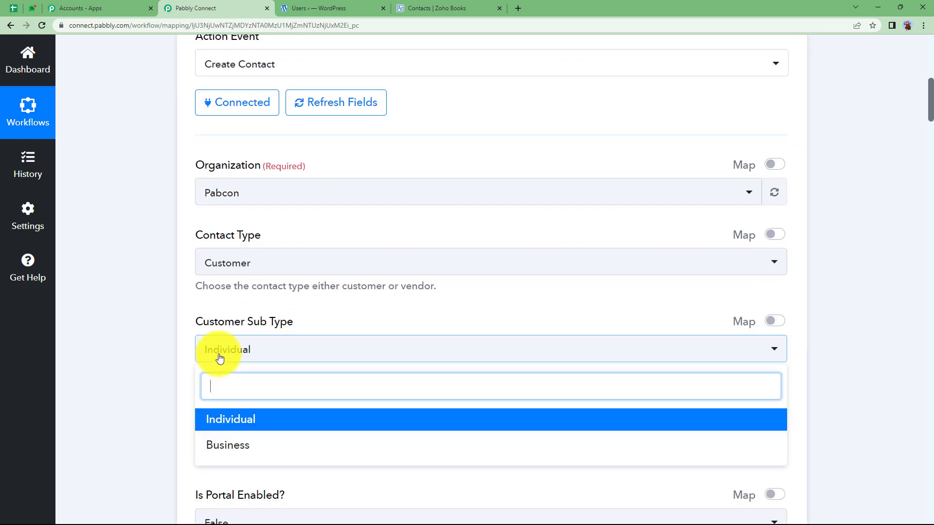
click(212, 419)
Set Language Code to en and Is Portal Enabled to False
scroll(163, 374, down, 4)
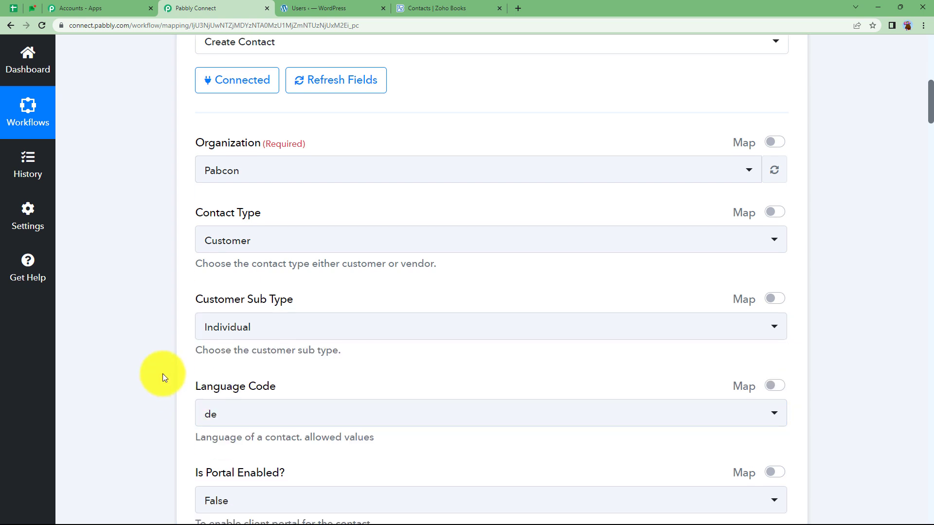
click(231, 247)
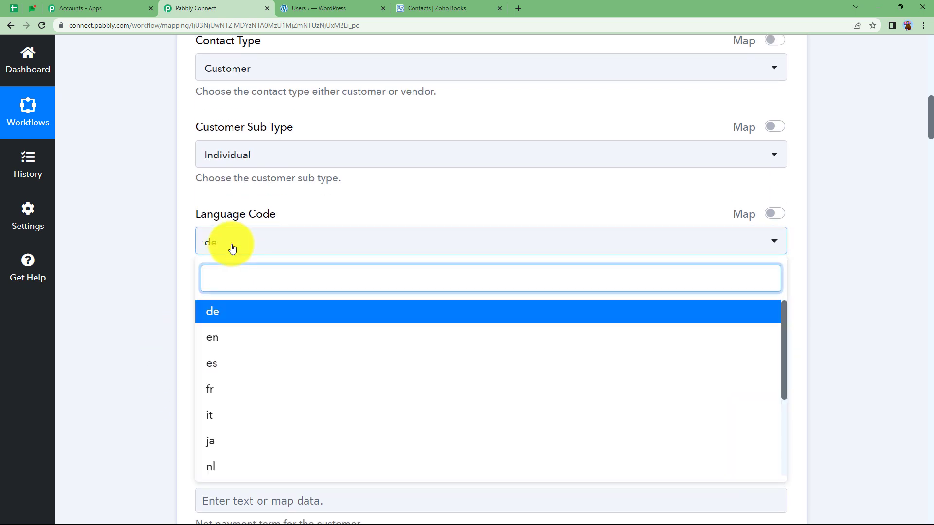
click(243, 336)
click(216, 308)
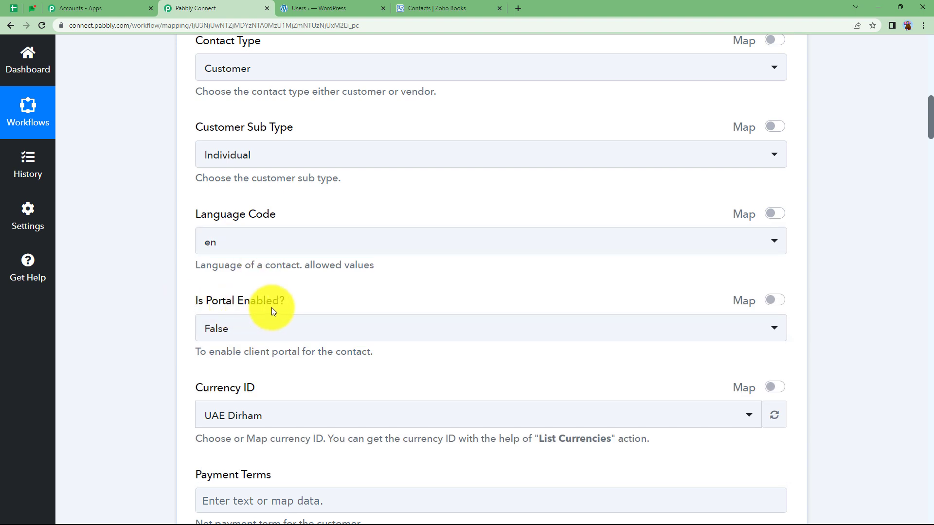
scroll(188, 402, down, 1)
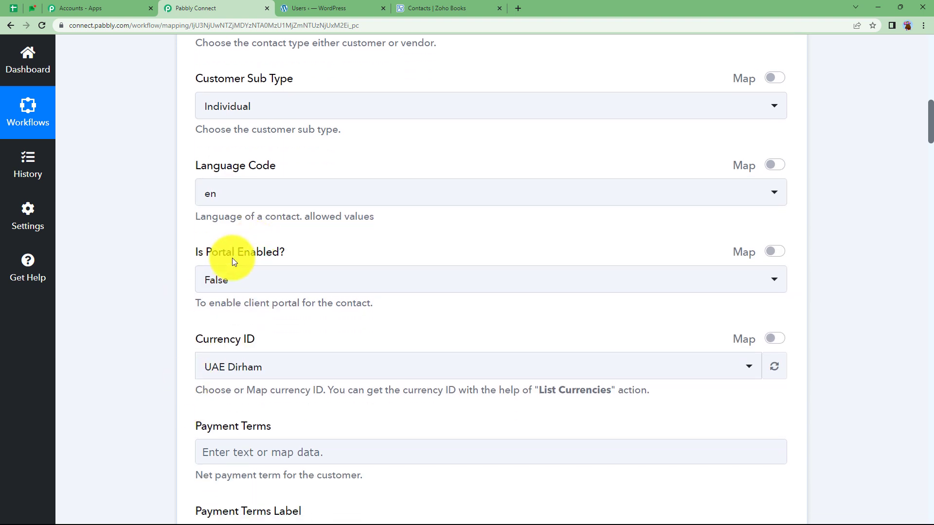
click(236, 291)
click(217, 350)
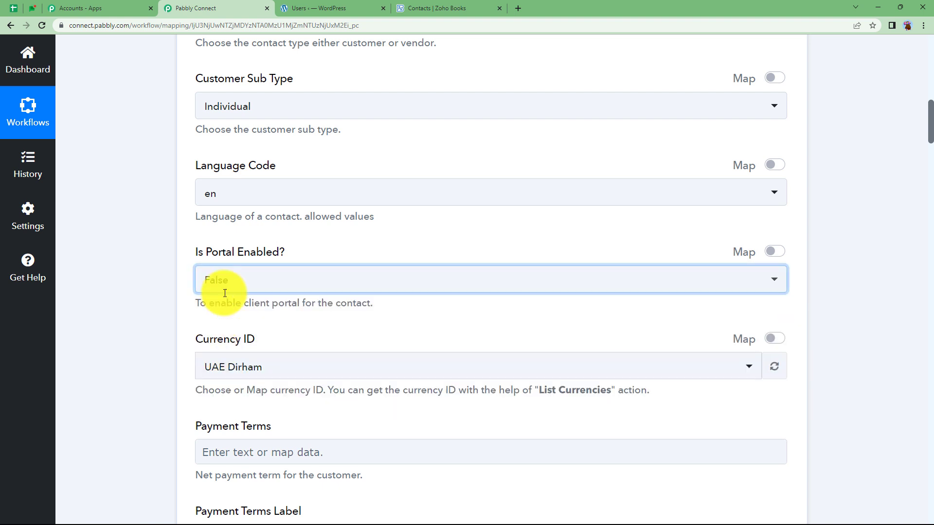
Search 'ind' and pick Indian Rupee as the Currency ID
scroll(168, 339, down, 1)
scroll(168, 339, down, 1)
click(271, 276)
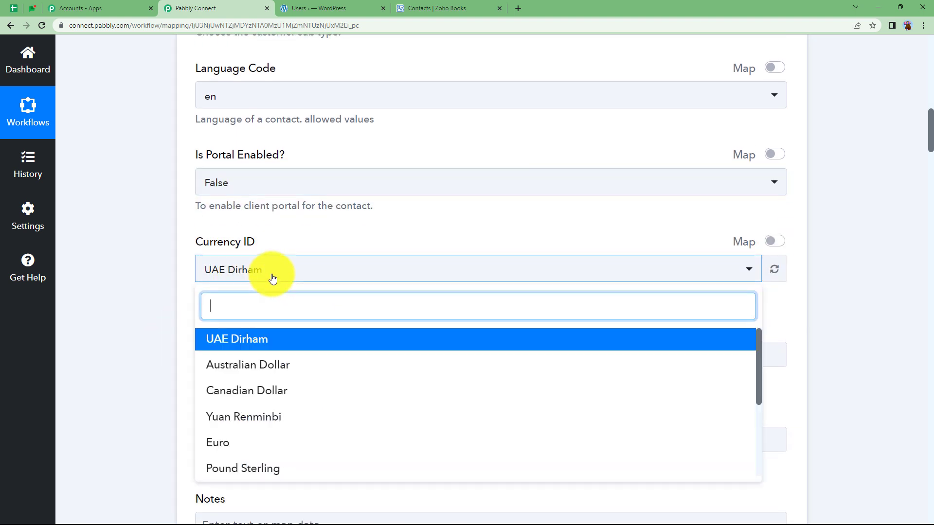
text(indi)
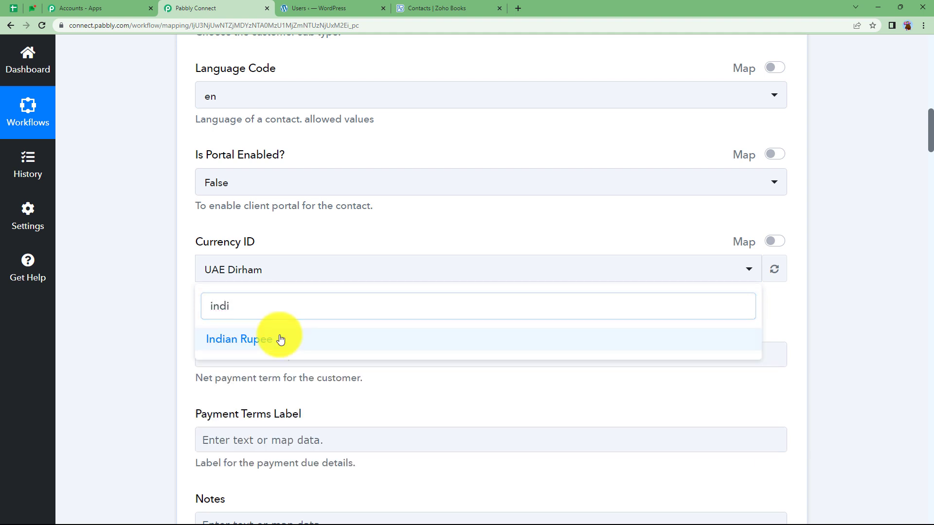
click(275, 339)
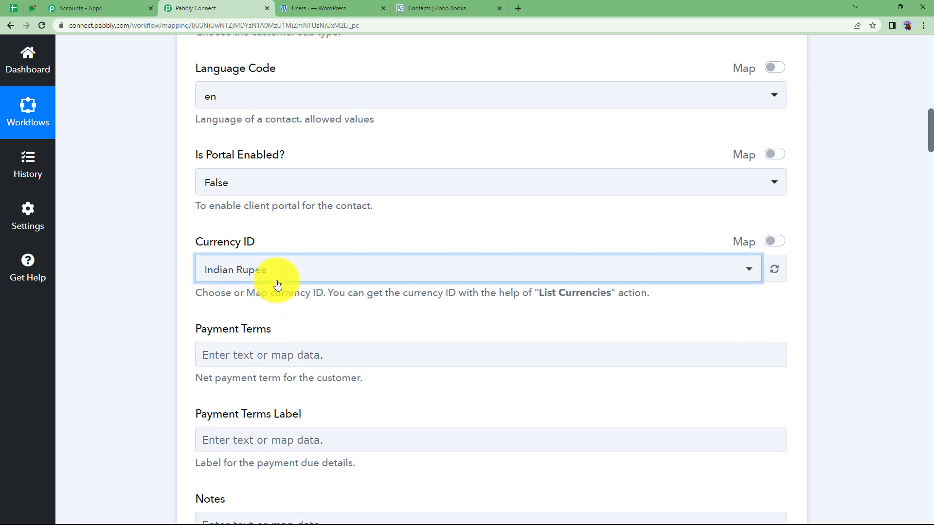
Map the WooCommerce customer's Username into the Contact Name field
scroll(162, 317, down, 3)
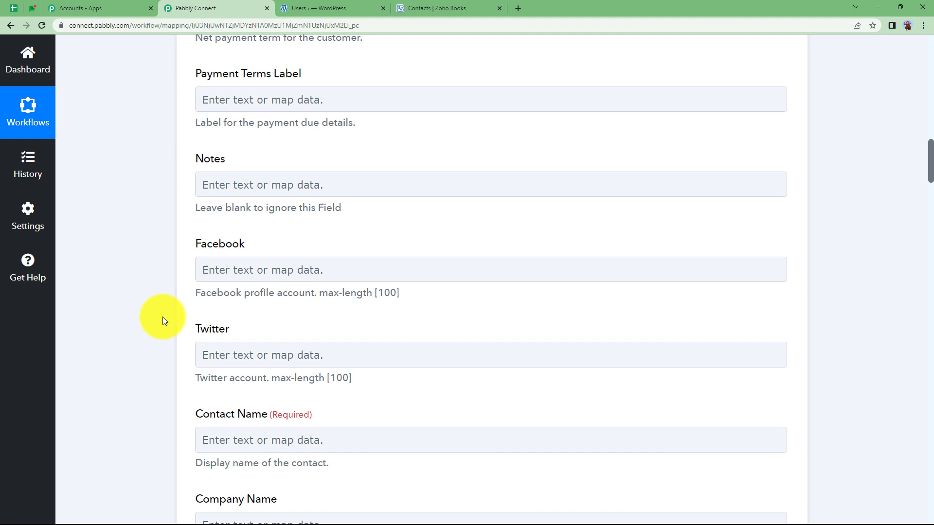
scroll(162, 316, down, 3)
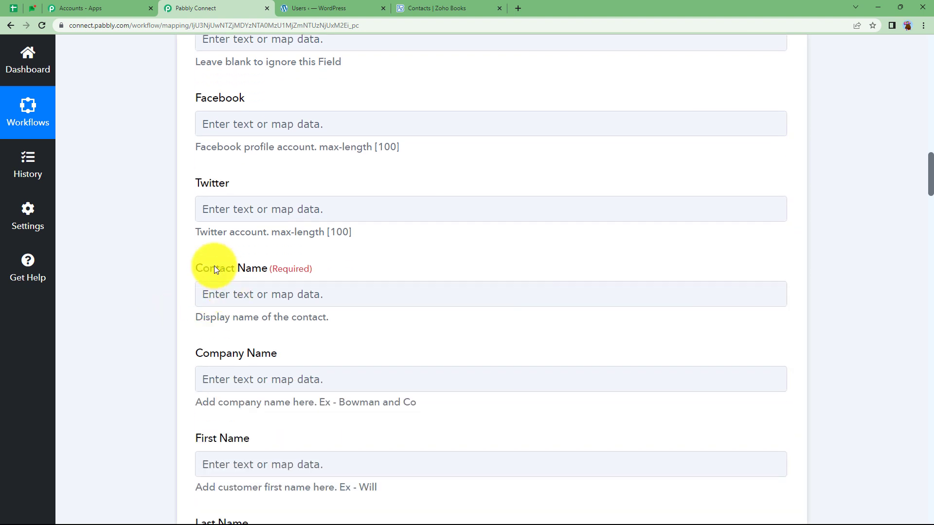
click(258, 296)
click(272, 402)
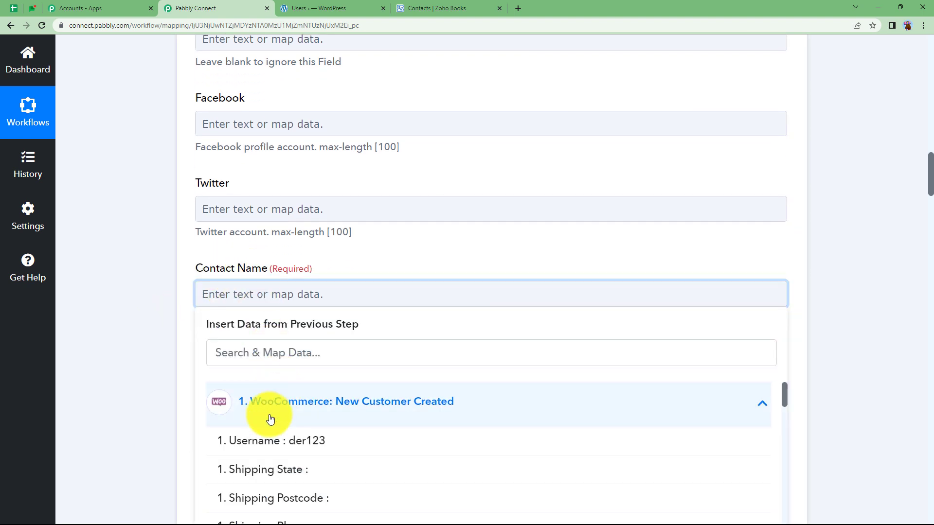
click(268, 450)
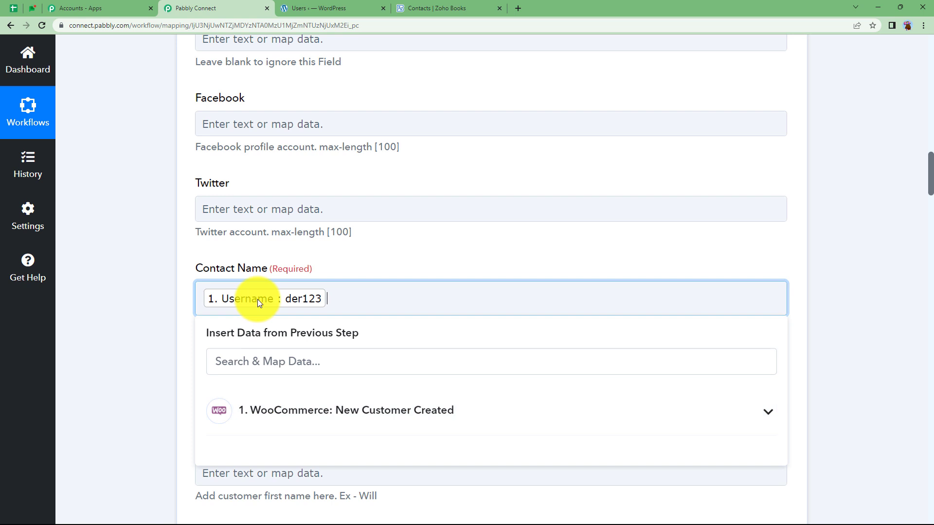
click(168, 319)
Revisit the Contact Name field's WooCommerce new customer data choices
scroll(168, 319, down, 3)
scroll(168, 319, down, 2)
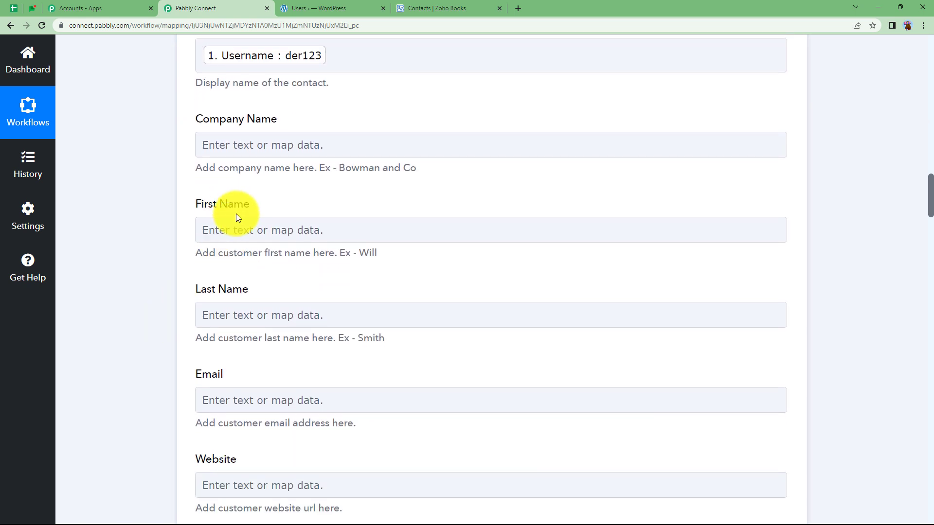
click(242, 317)
click(229, 269)
scroll(230, 269, up, 3)
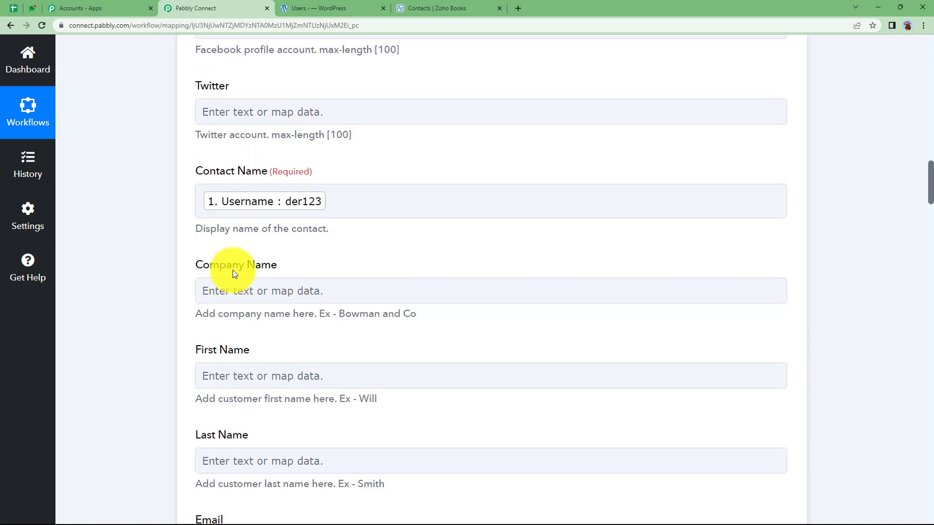
click(240, 200)
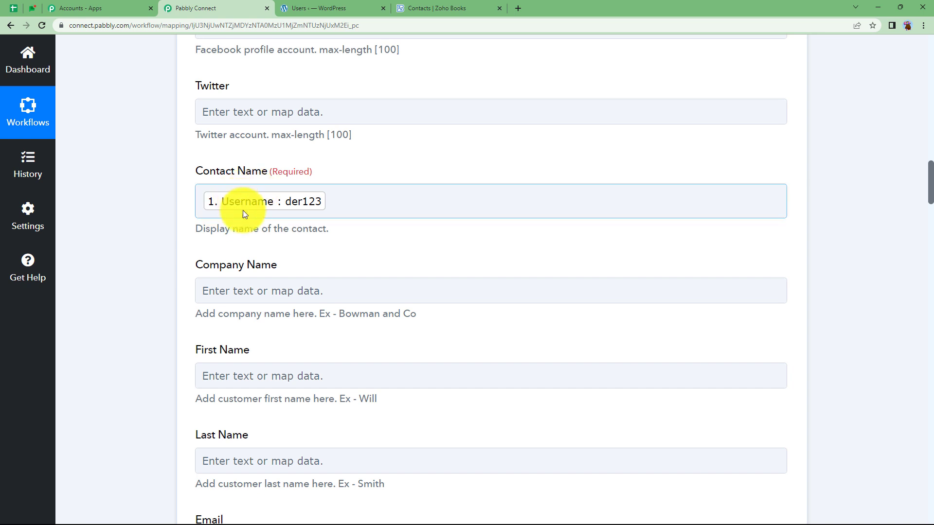
click(337, 204)
click(327, 309)
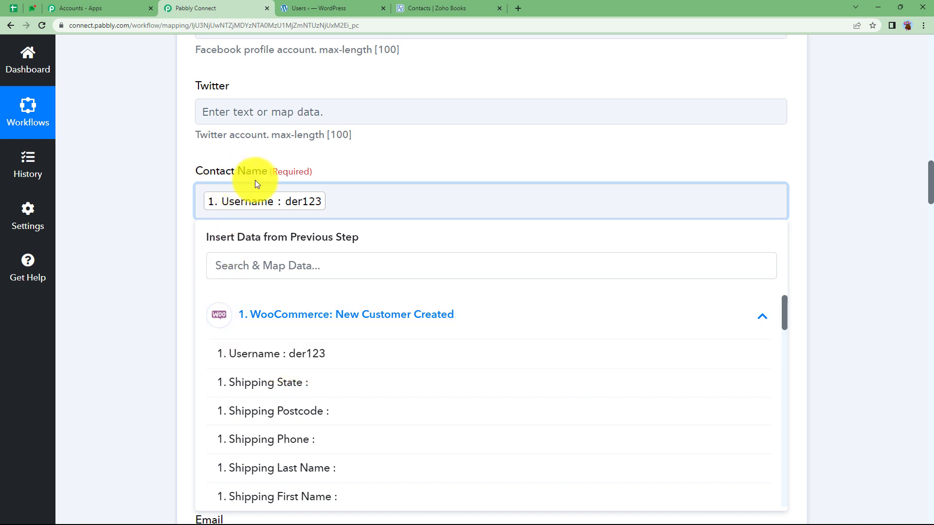
click(166, 262)
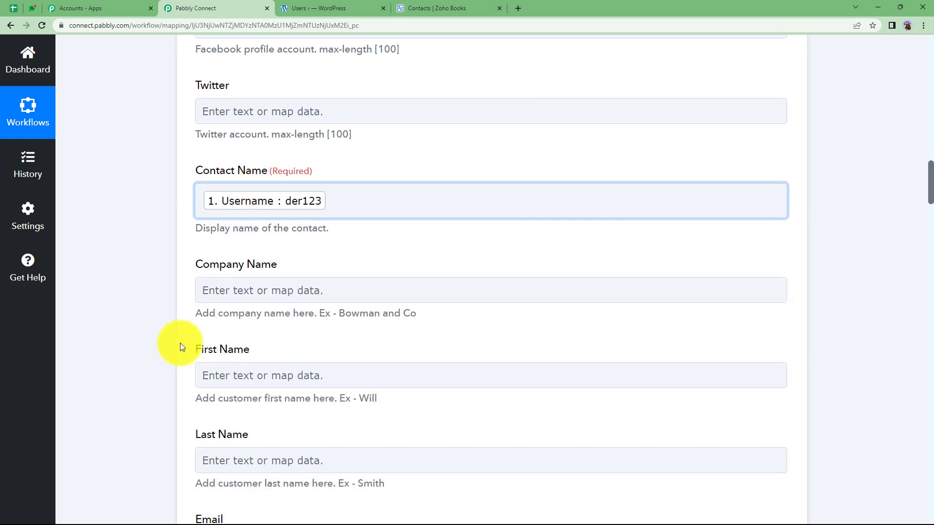
scroll(180, 343, down, 2)
Map the WooCommerce customer's first name into First Name
click(222, 277)
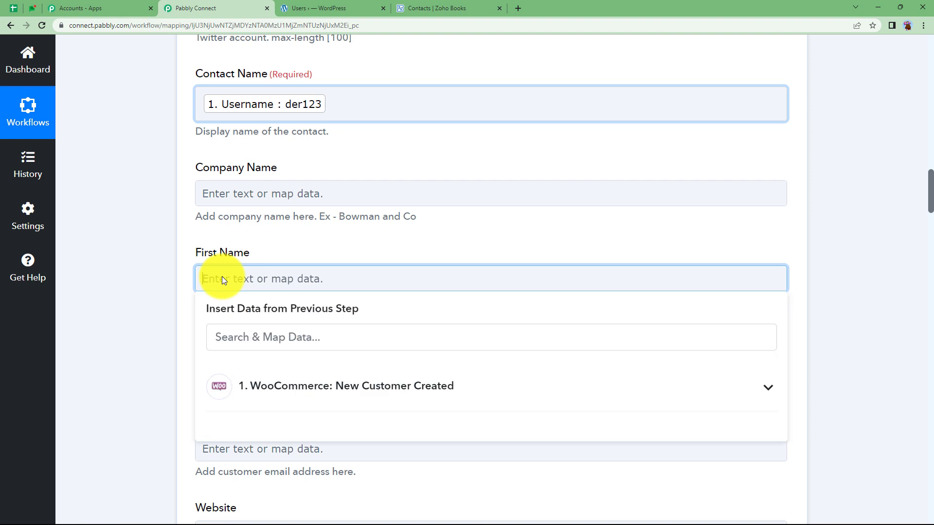
click(292, 384)
scroll(177, 355, down, 3)
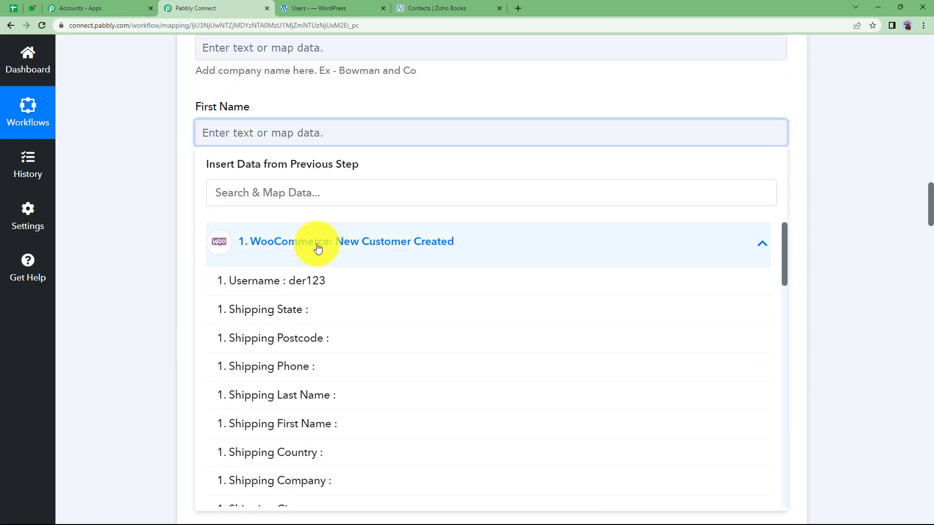
scroll(317, 350, down, 2)
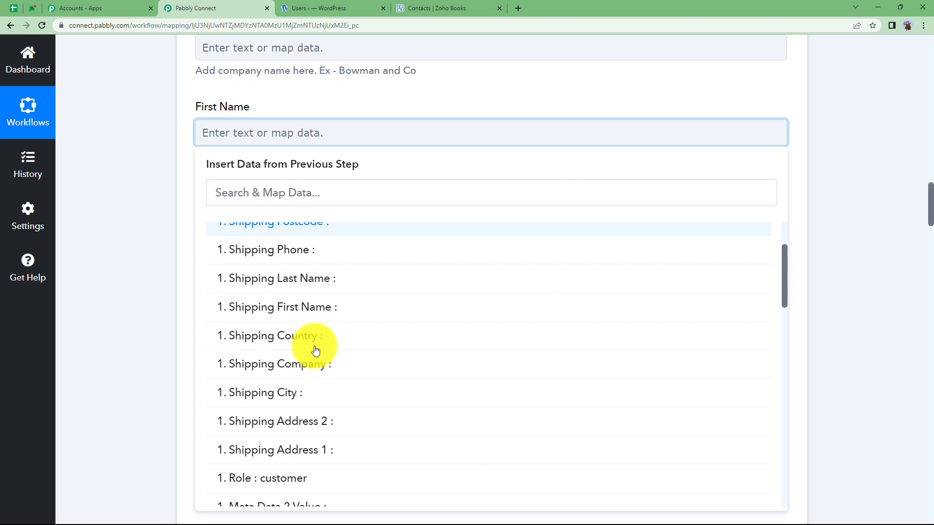
scroll(315, 350, down, 8)
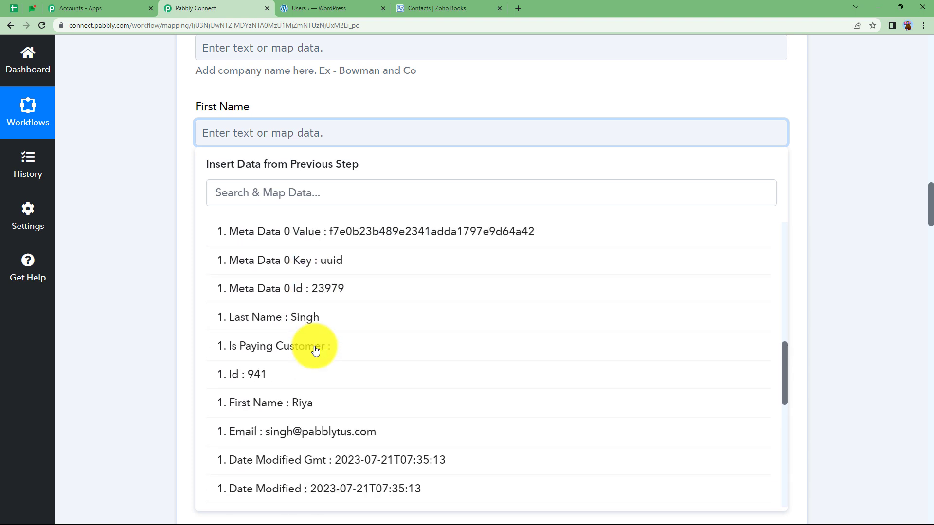
scroll(315, 350, down, 2)
click(313, 305)
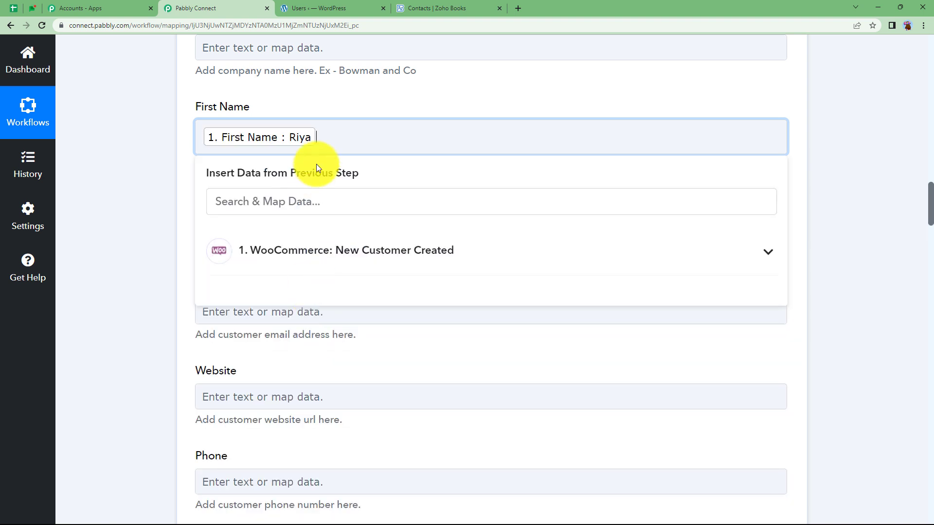
click(177, 188)
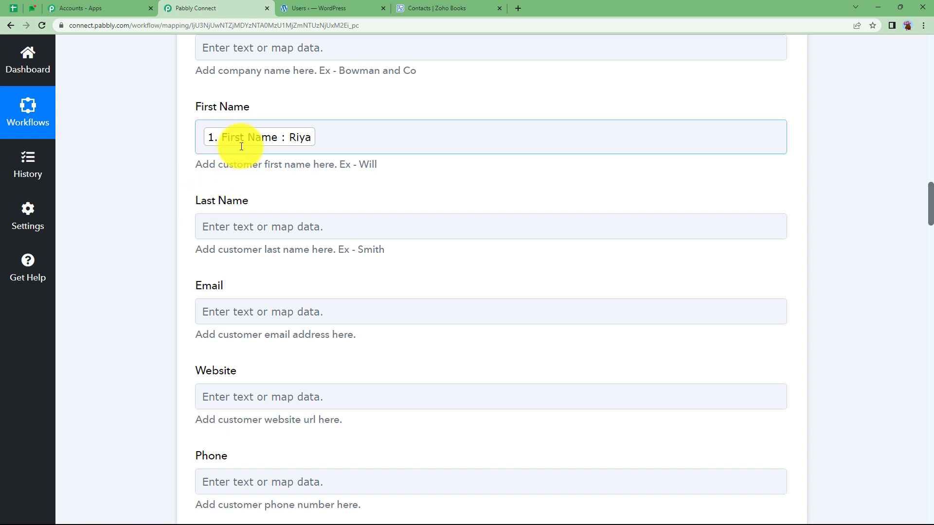
Map the WooCommerce customer's last name into Last Name
click(251, 229)
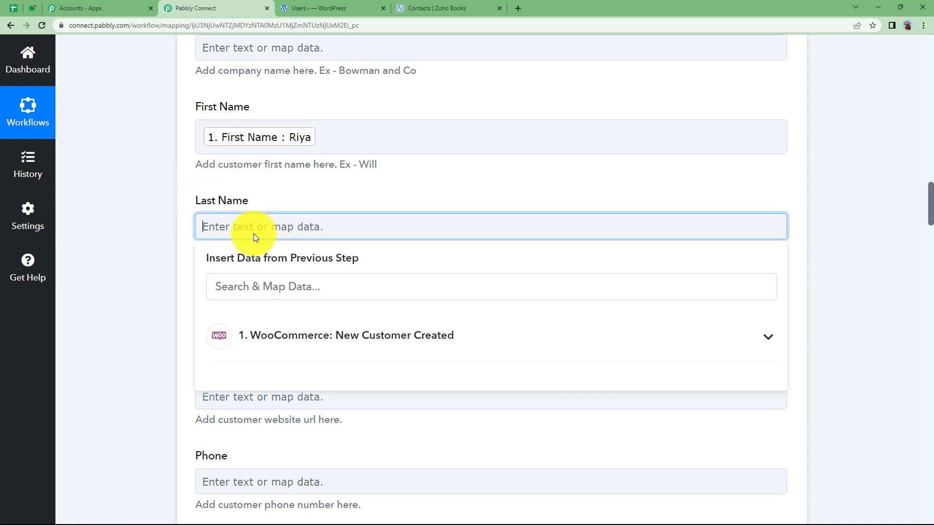
click(280, 341)
scroll(298, 406, down, 10)
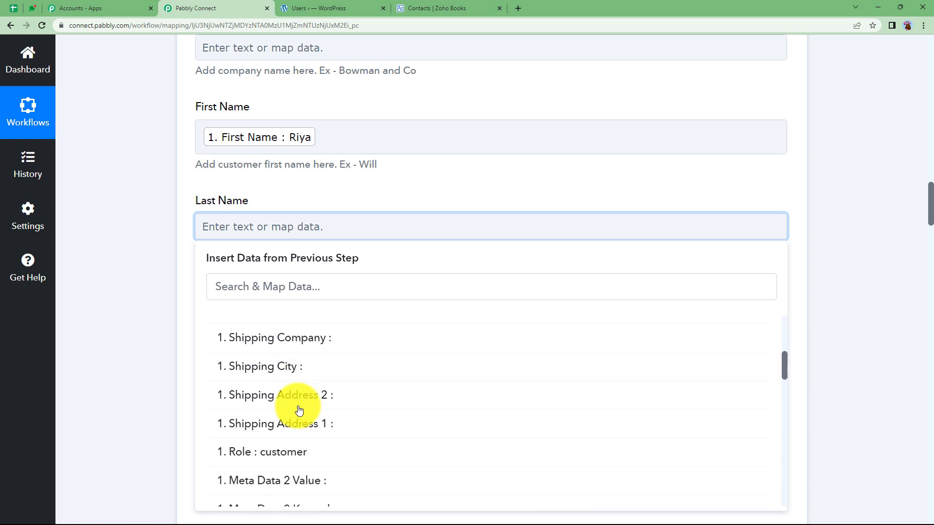
scroll(298, 410, down, 3)
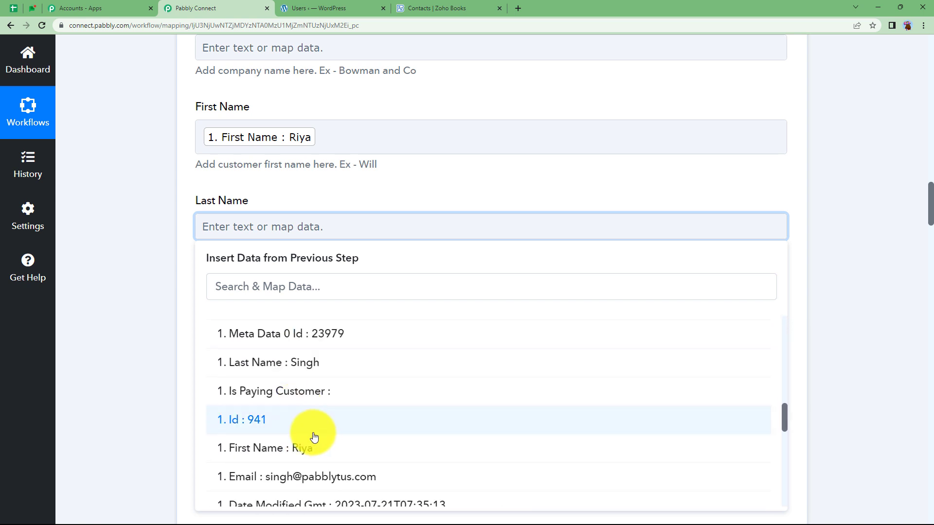
click(315, 361)
click(161, 267)
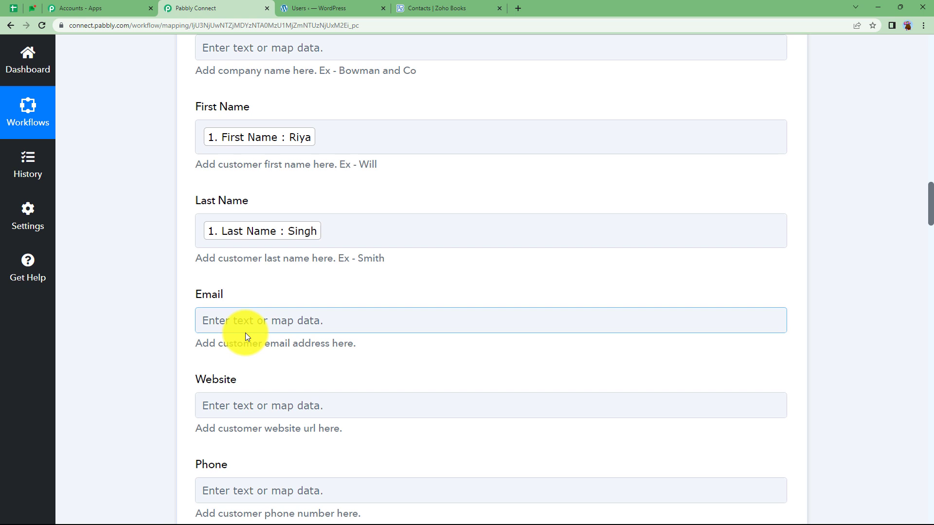
Search the trigger data for '@' and map the customer's email into Email
click(252, 320)
scroll(129, 330, down, 3)
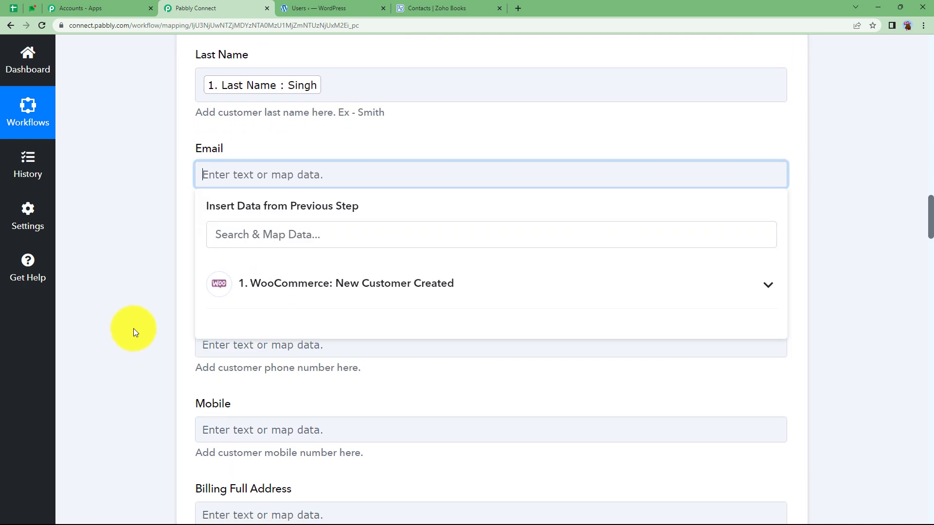
click(284, 181)
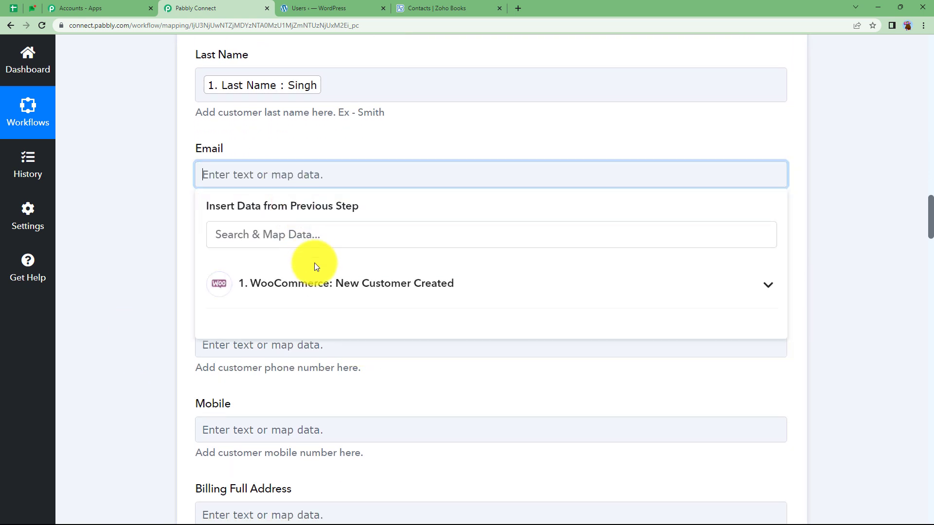
click(296, 287)
scroll(151, 347, down, 3)
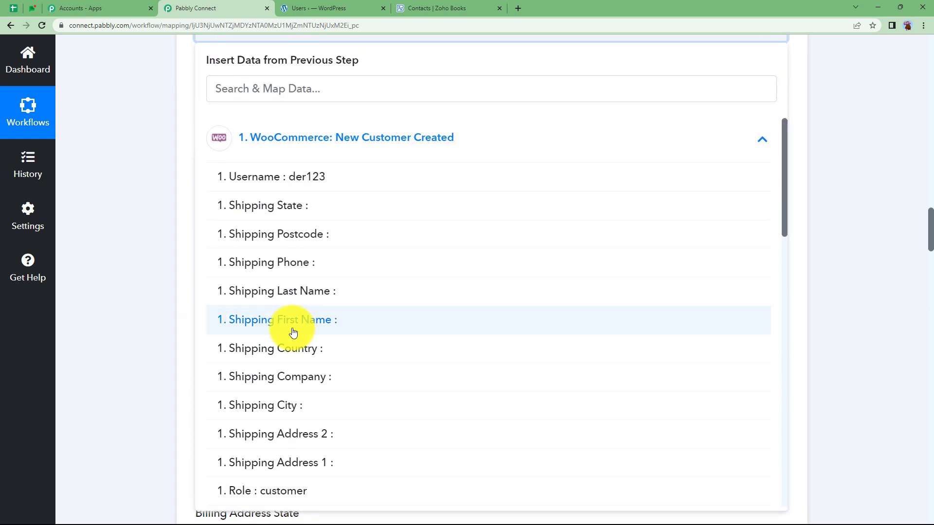
scroll(292, 330, up, 1)
scroll(293, 332, up, 3)
click(270, 283)
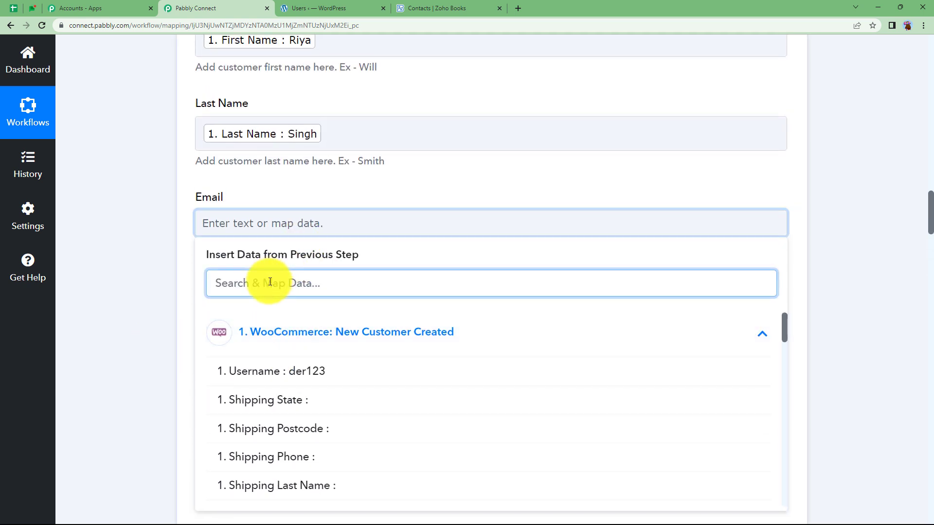
text(@)
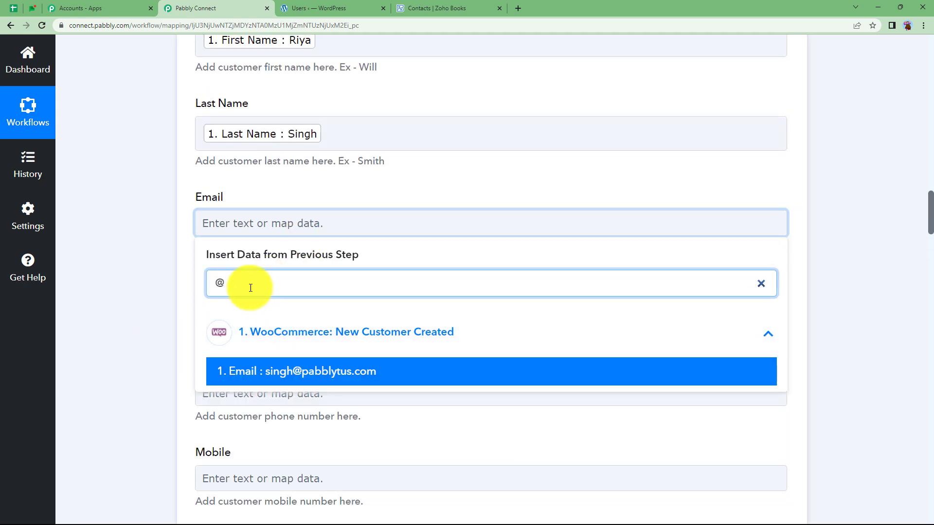
click(308, 372)
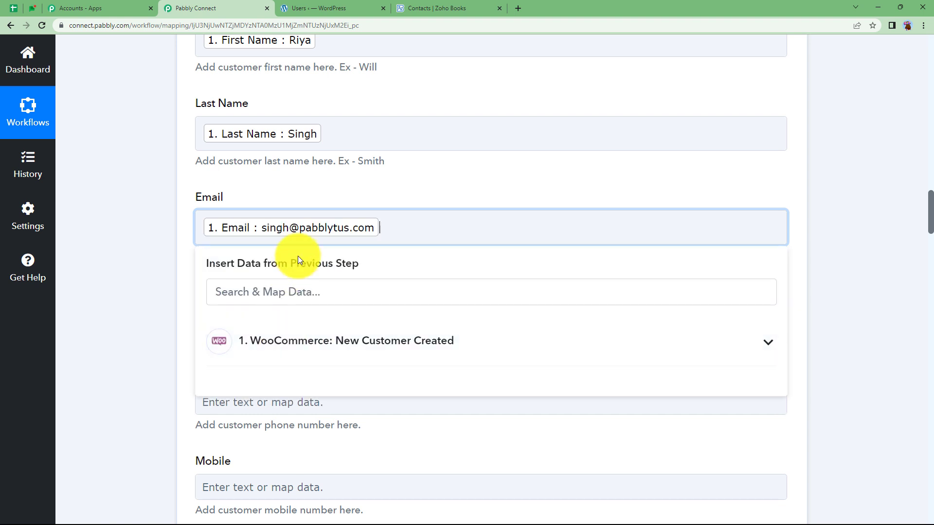
click(177, 294)
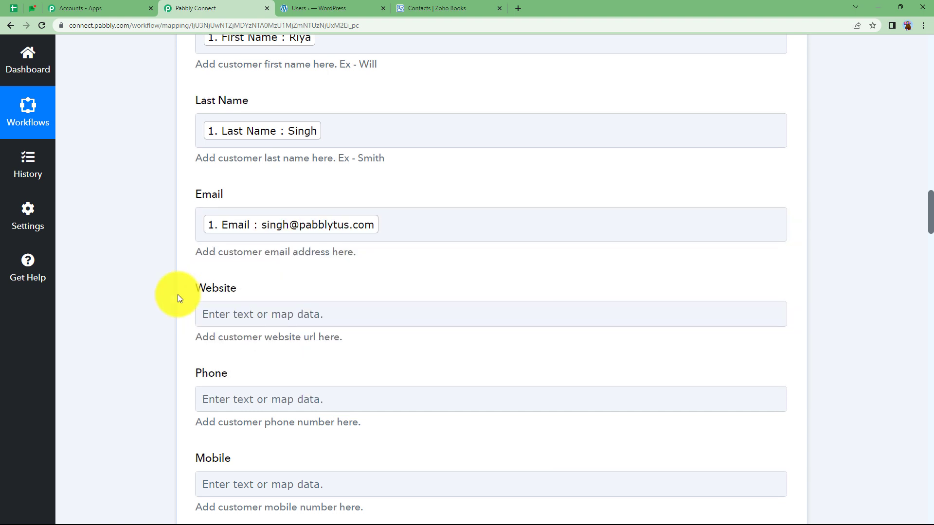
Turn on Map for Is Taxable and delete its default value, leaving it blank
scroll(212, 270, down, 3)
scroll(166, 319, down, 4)
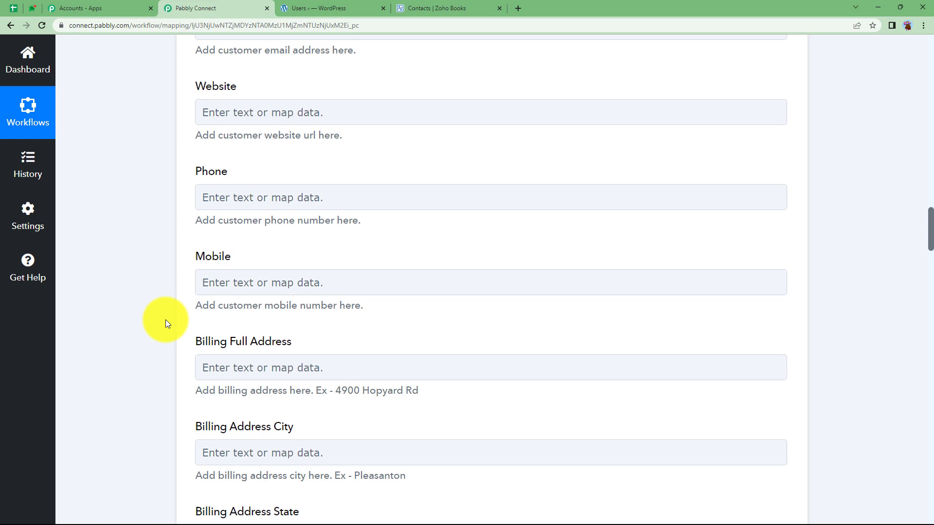
scroll(165, 320, down, 18)
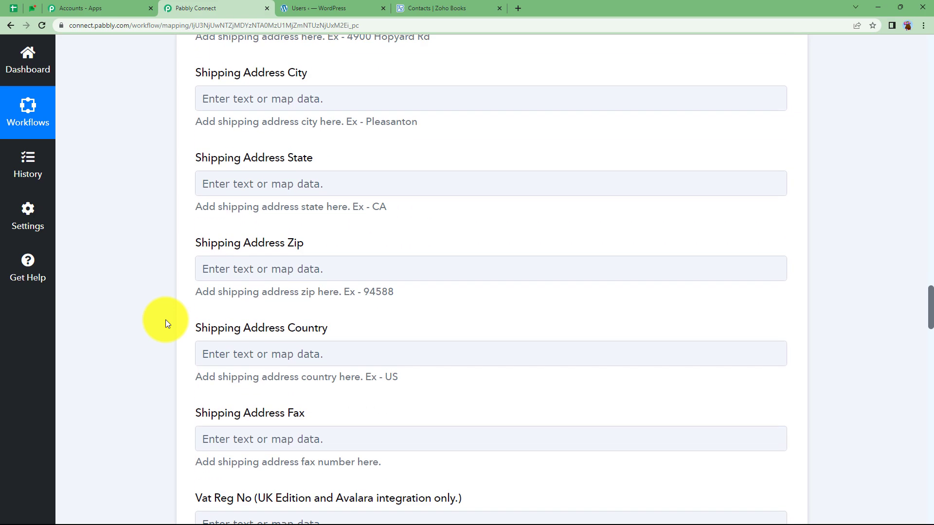
scroll(165, 319, down, 10)
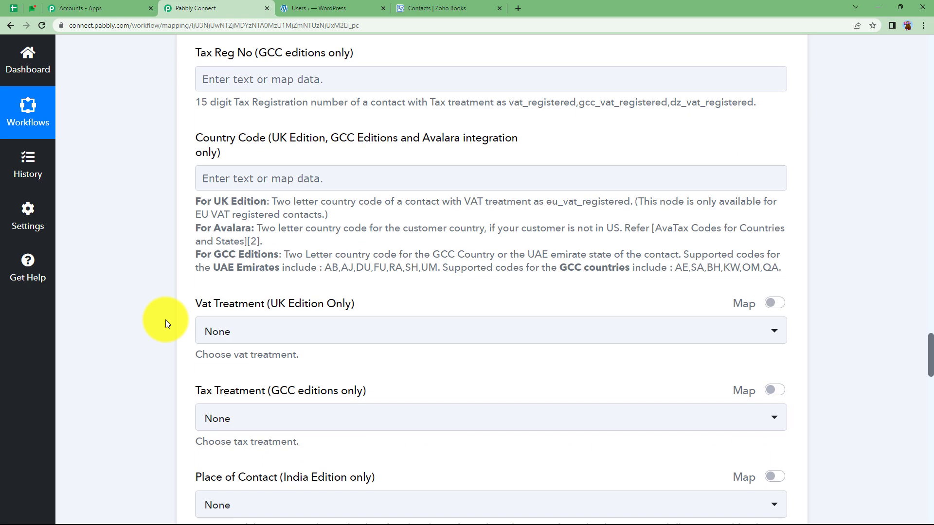
scroll(166, 319, down, 7)
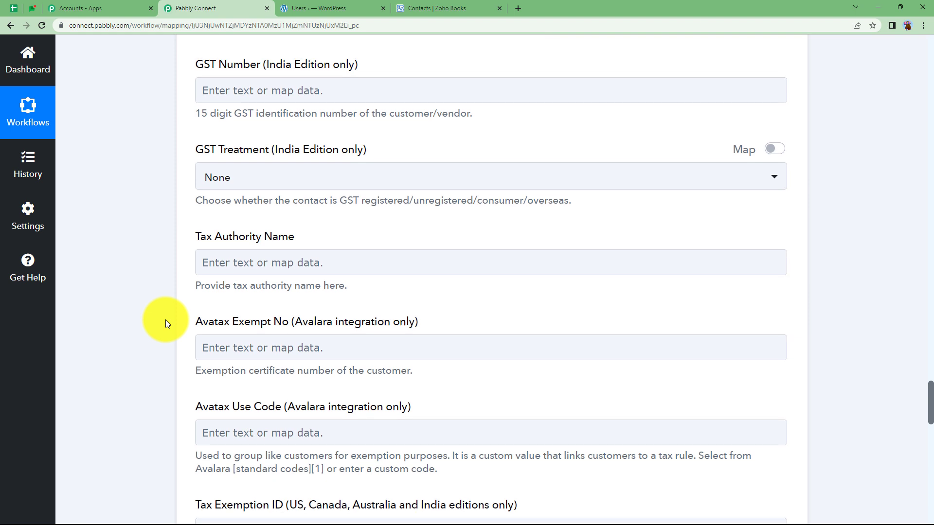
scroll(165, 320, down, 1)
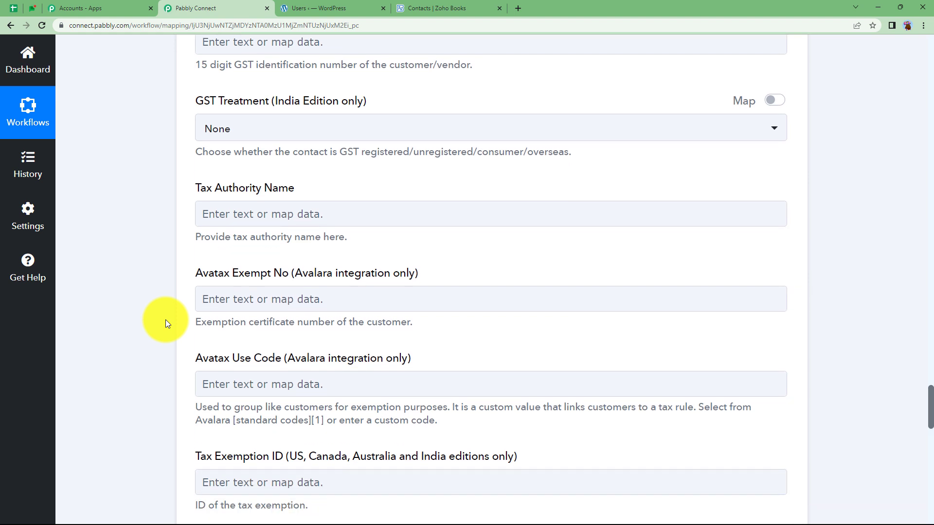
scroll(165, 319, down, 10)
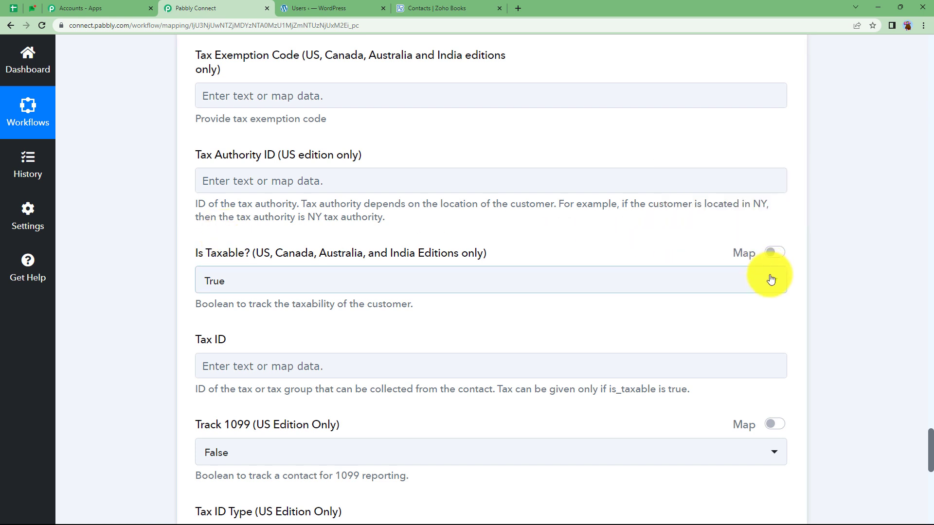
click(775, 253)
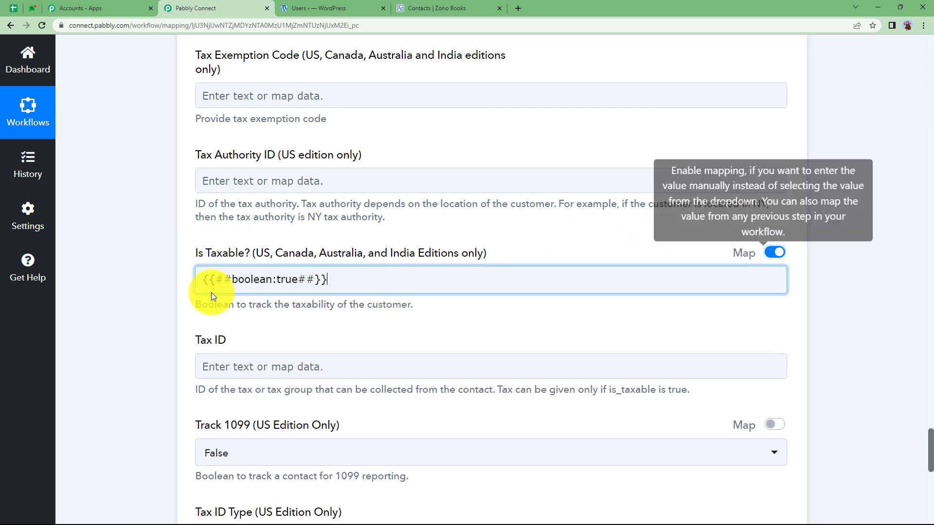
click(232, 280)
key(BackSpace)
click(166, 325)
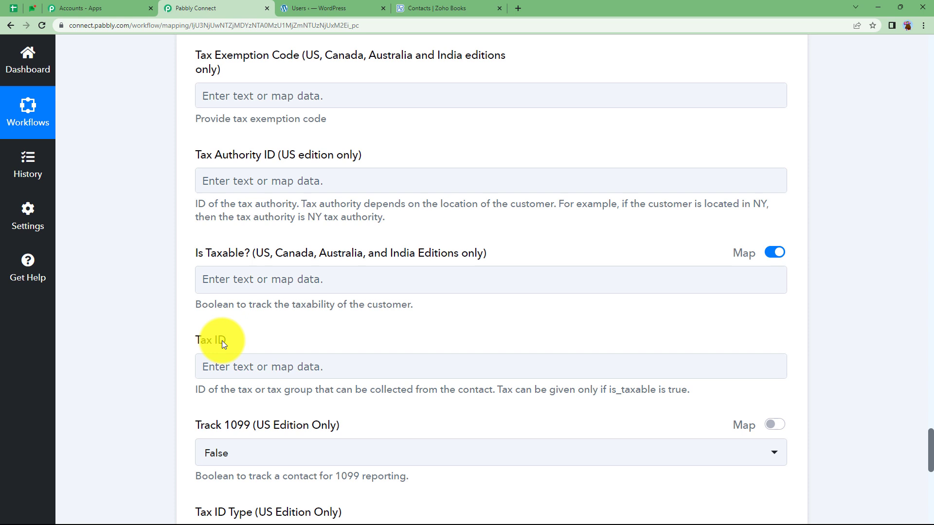
Save the Create Contact step and send a test request to Zoho Books
scroll(186, 369, down, 3)
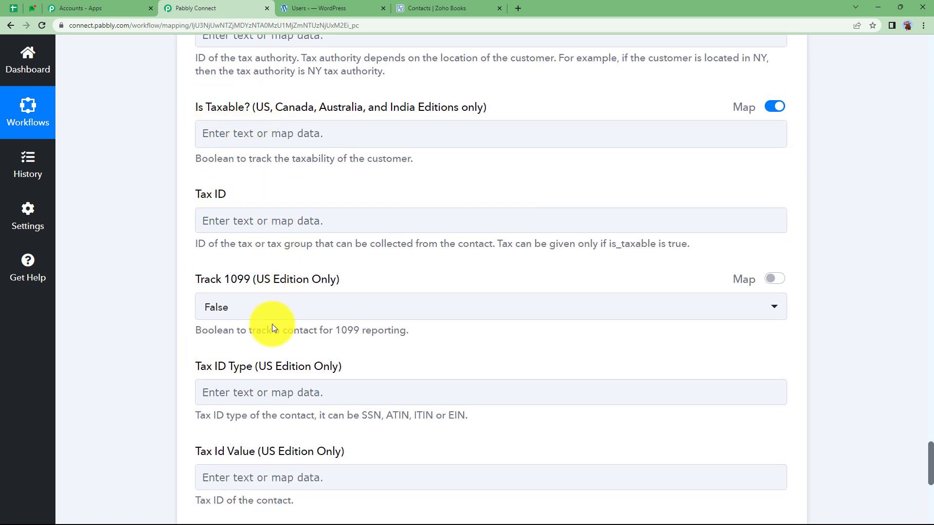
scroll(176, 348, down, 4)
scroll(176, 348, down, 1)
click(242, 335)
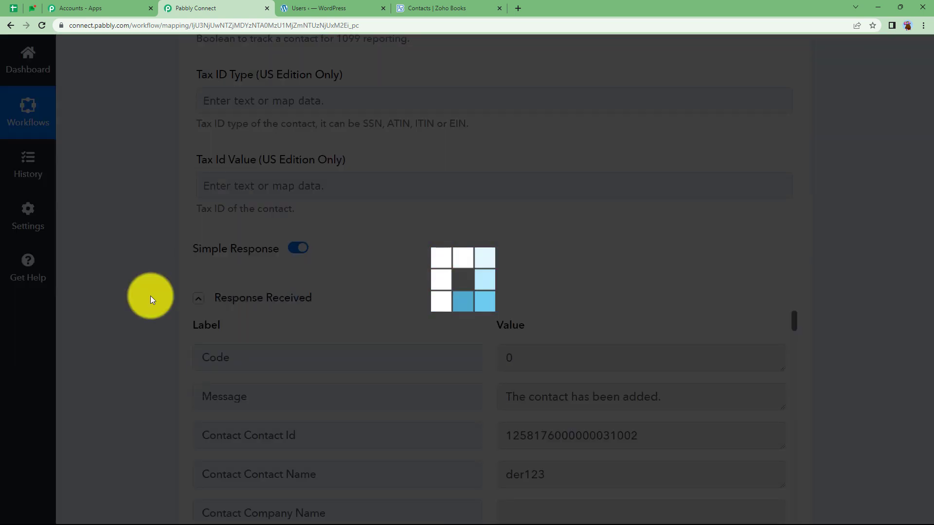
Check the response's contact name, first name, last name and email
scroll(150, 296, down, 2)
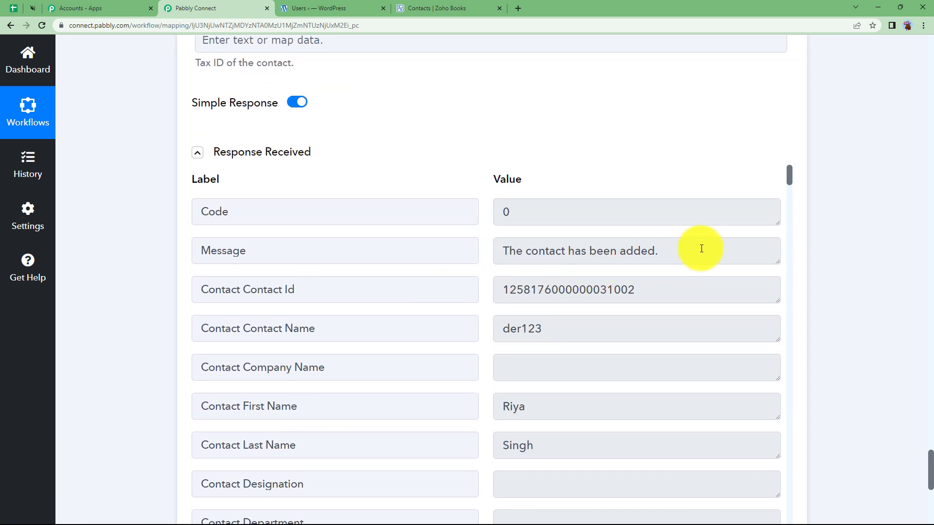
scroll(527, 318, down, 1)
scroll(526, 318, down, 3)
click(551, 232)
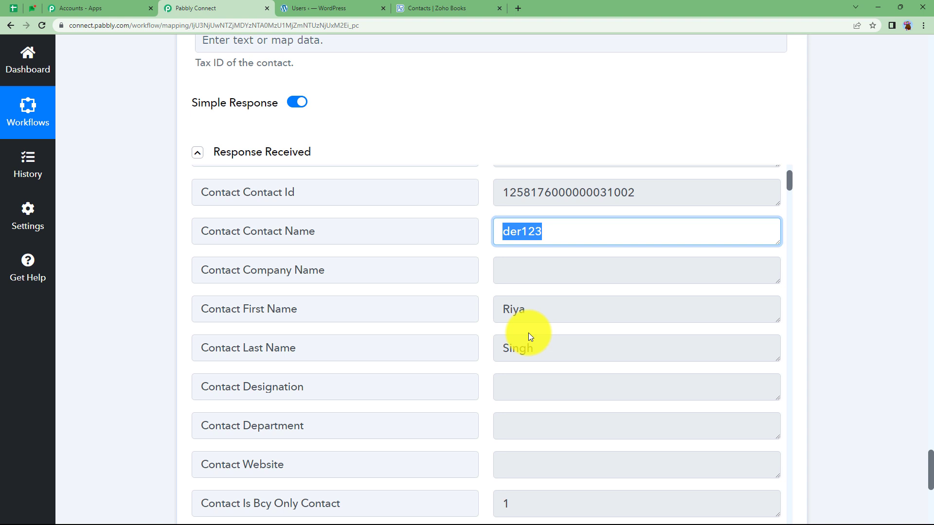
click(531, 309)
click(558, 348)
scroll(472, 368, down, 10)
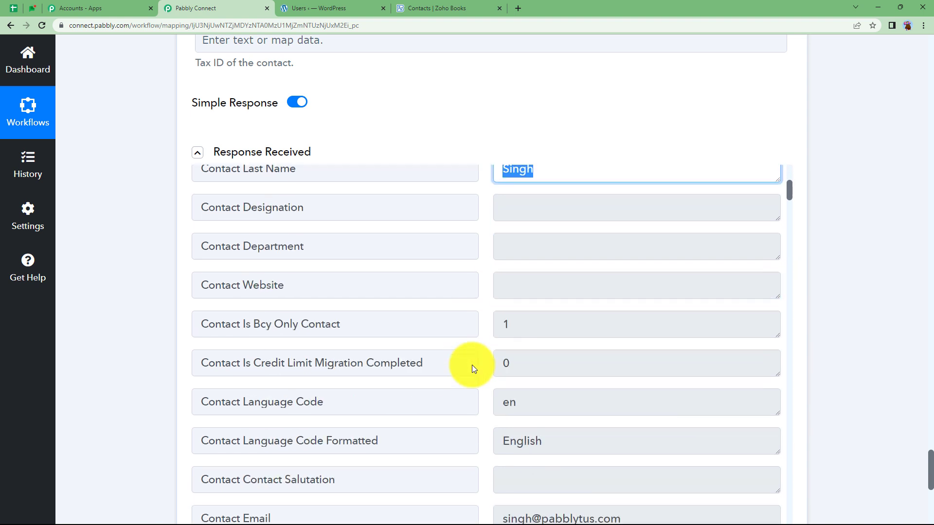
click(632, 306)
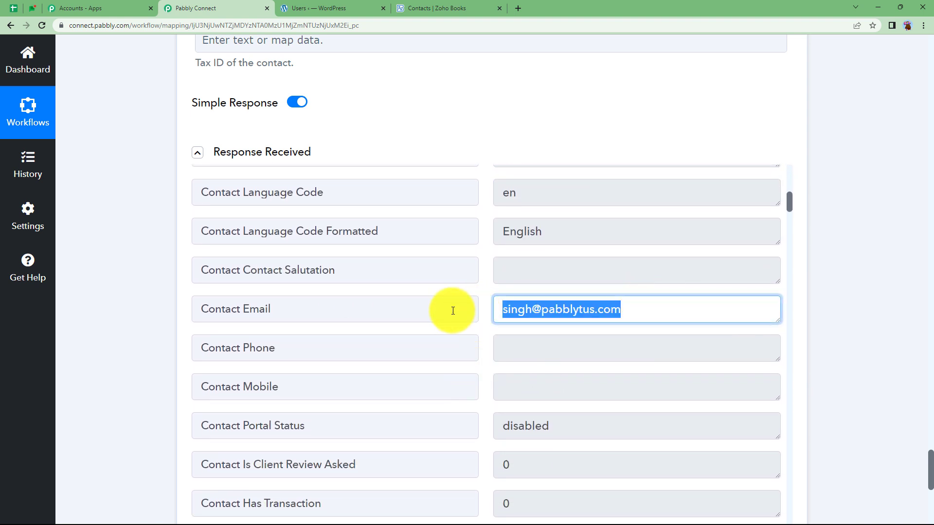
Scroll back up and collapse the Zoho Books Create Contact card
scroll(135, 360, up, 2)
scroll(153, 352, up, 20)
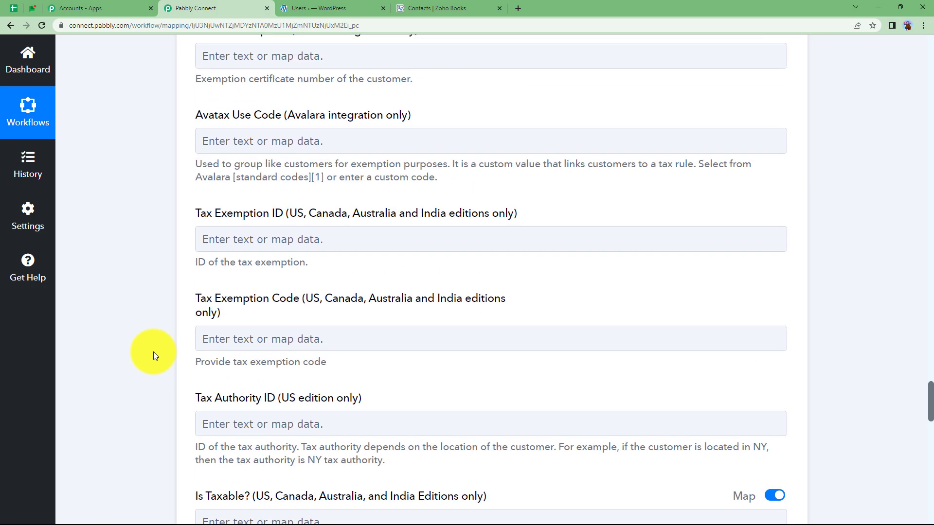
scroll(154, 352, up, 20)
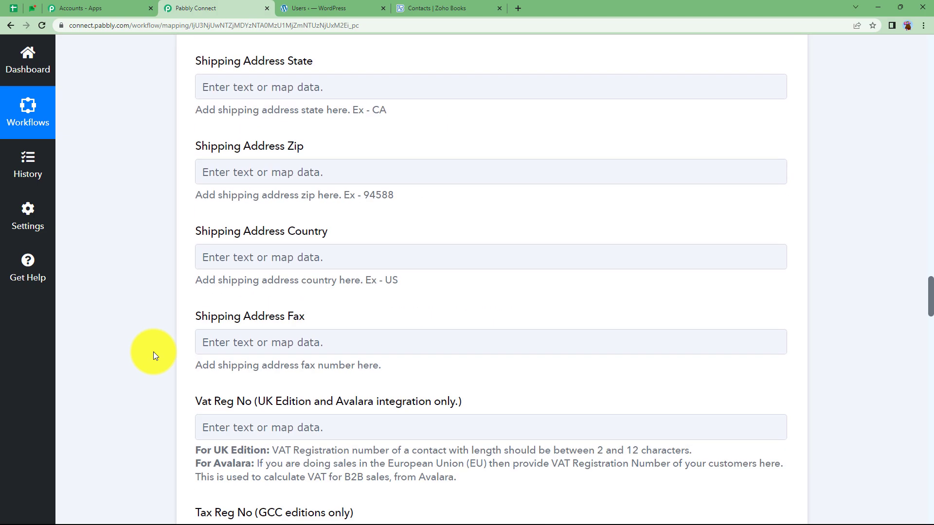
scroll(153, 351, up, 20)
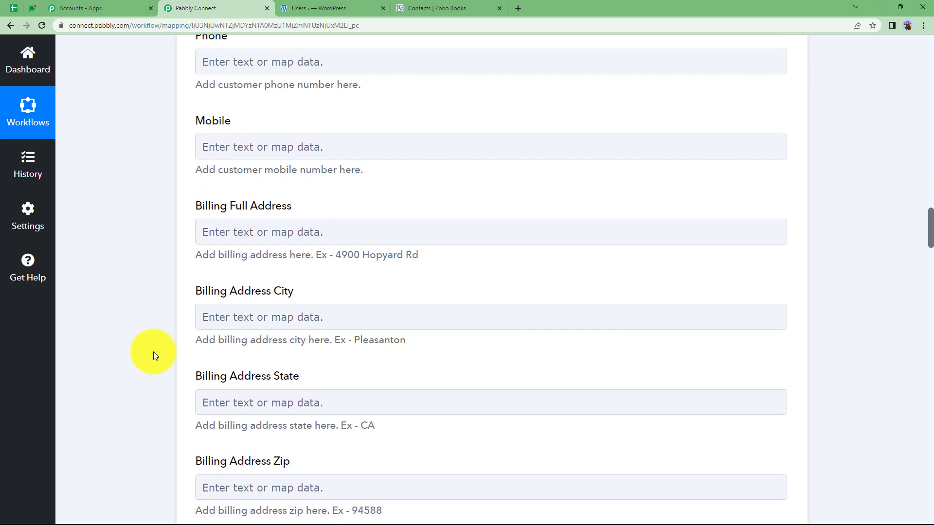
scroll(154, 352, up, 20)
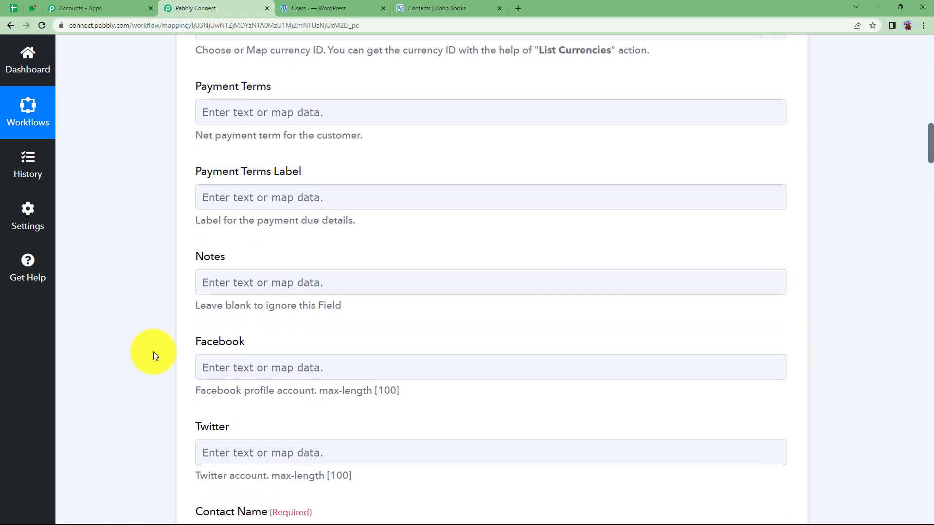
scroll(154, 352, up, 5)
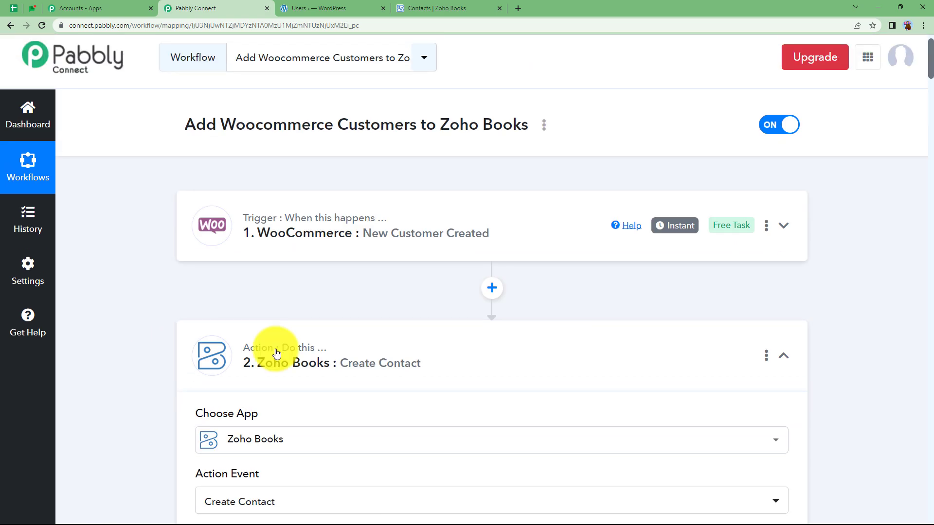
click(382, 378)
Open the new customer in Zoho Books, compare it with WordPress Users, then return to Pabbly Connect
click(457, 6)
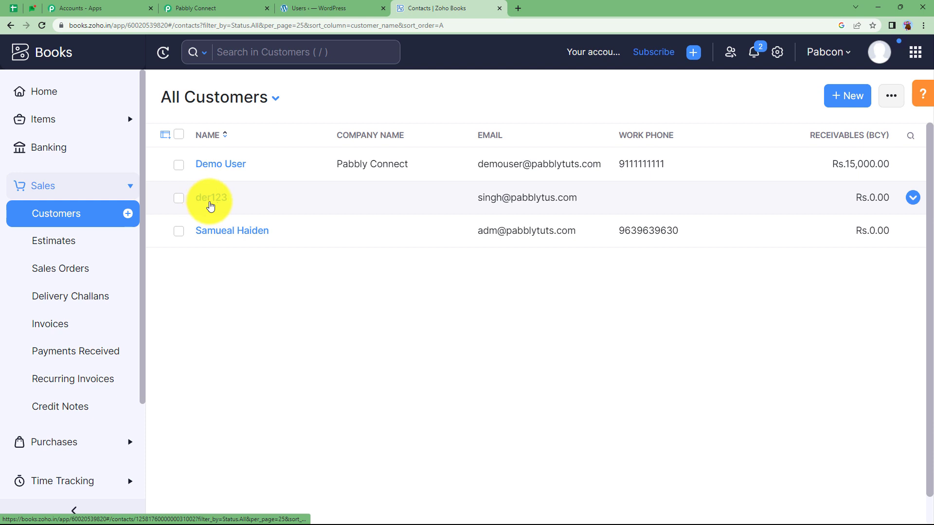
click(210, 206)
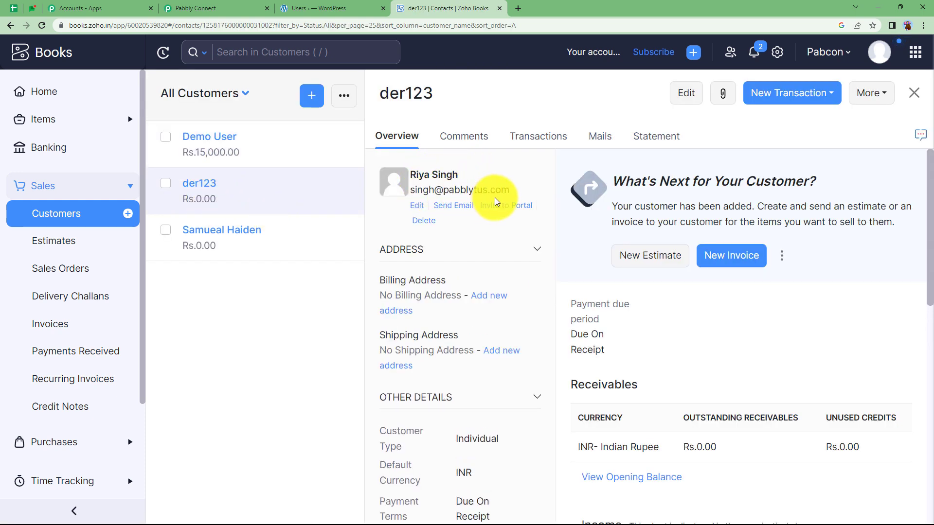
click(342, 6)
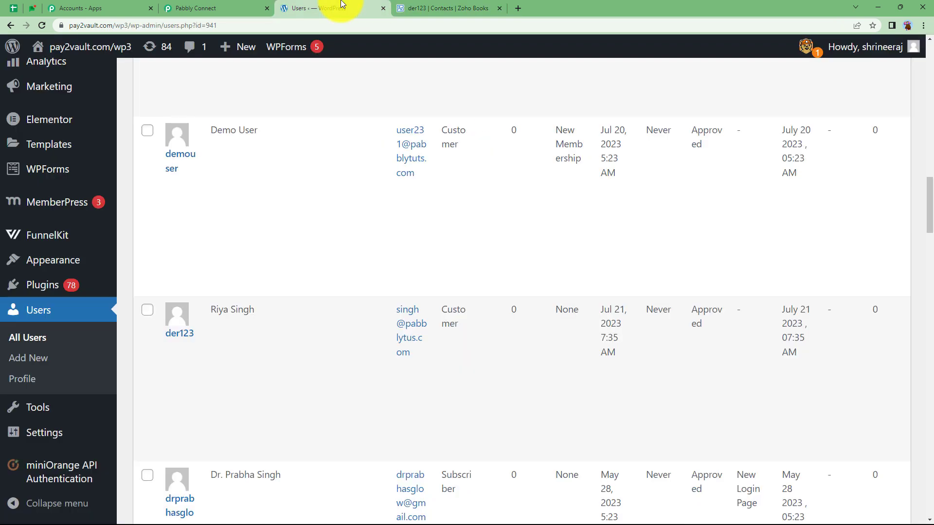
click(430, 8)
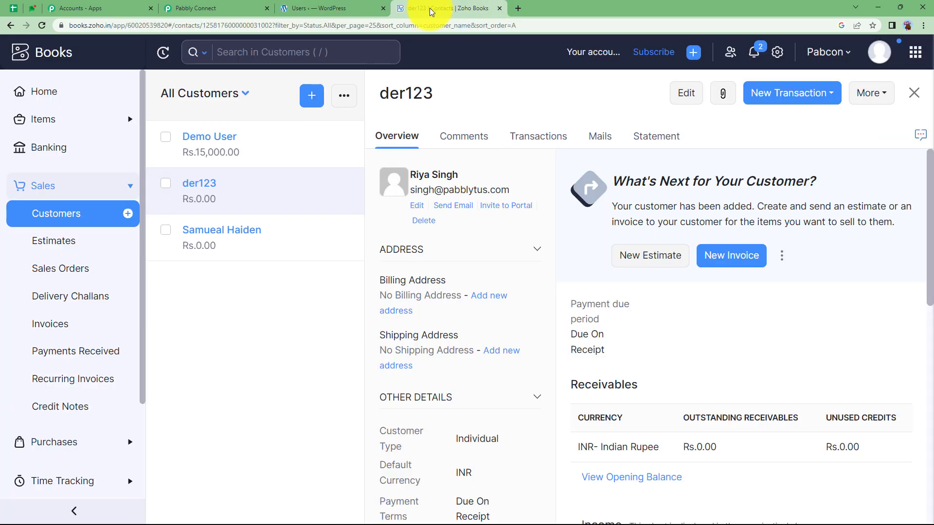
click(198, 6)
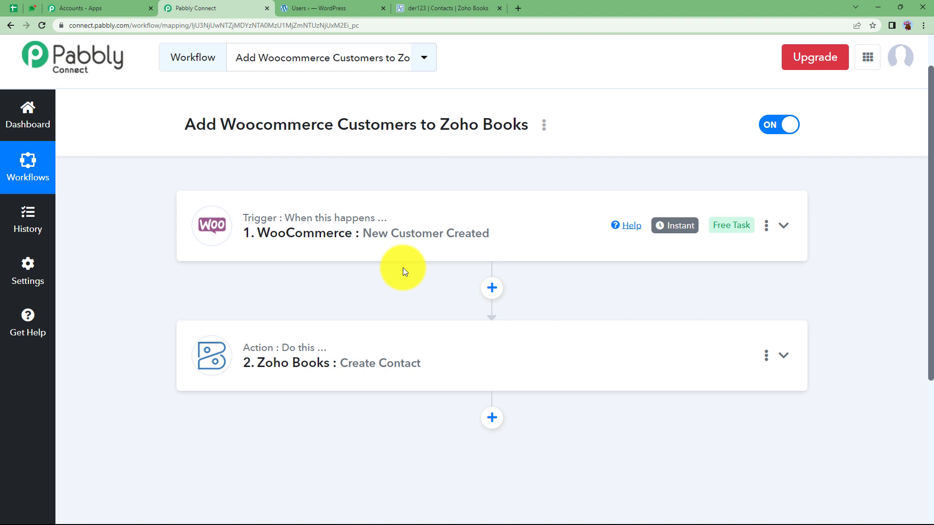